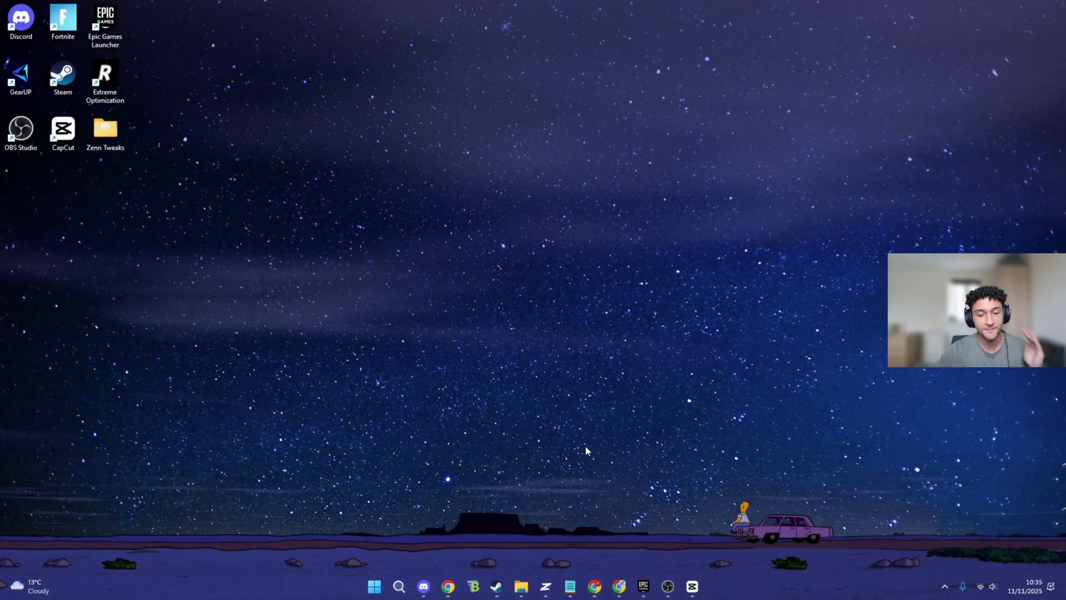
Step: Close the Zenn Tweaks checkout and highlight the Zenn Tweaks V2 $24.99 price
left_click(619, 586)
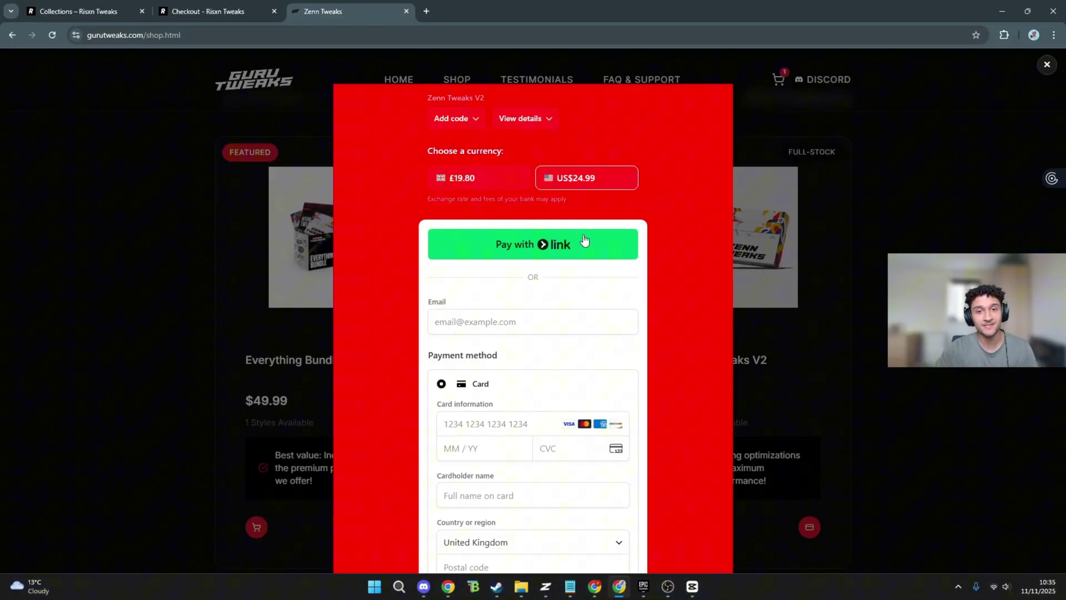
left_click(782, 354)
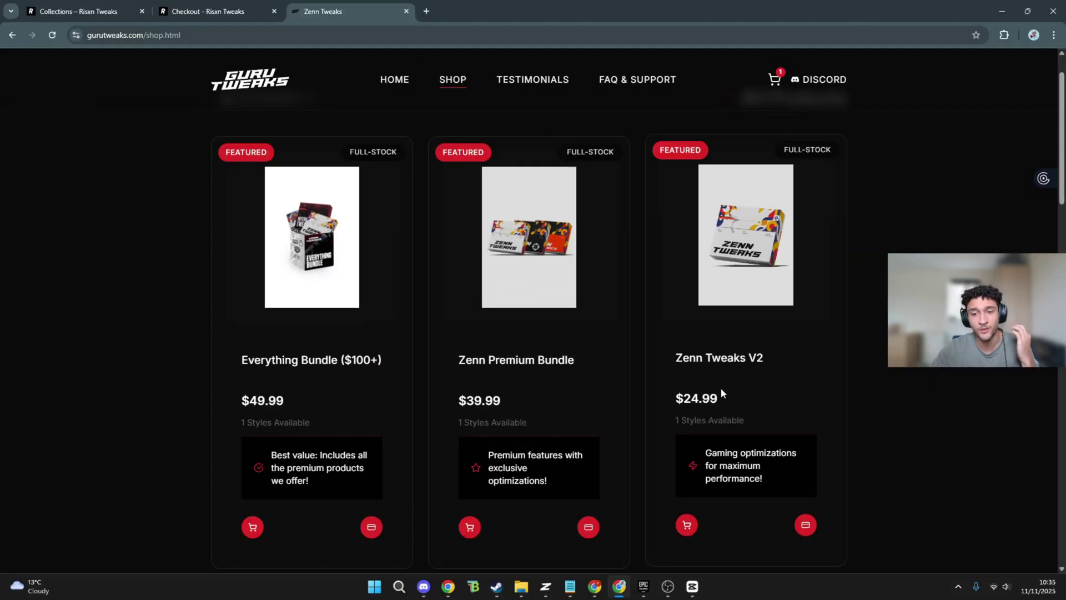
left_click_drag(670, 406, 711, 405)
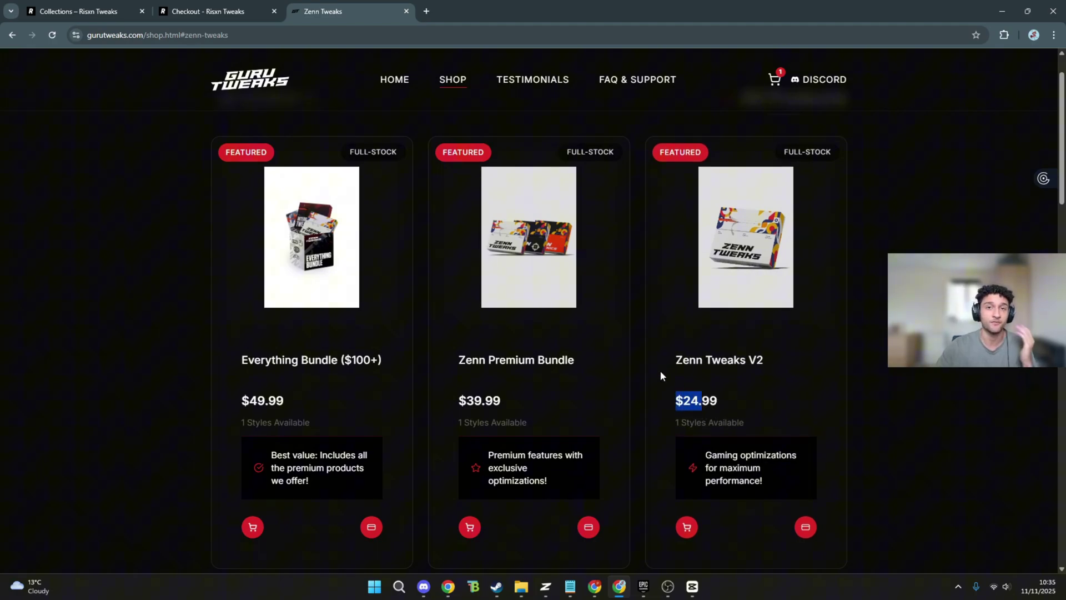
left_click(125, 11)
left_click(644, 130)
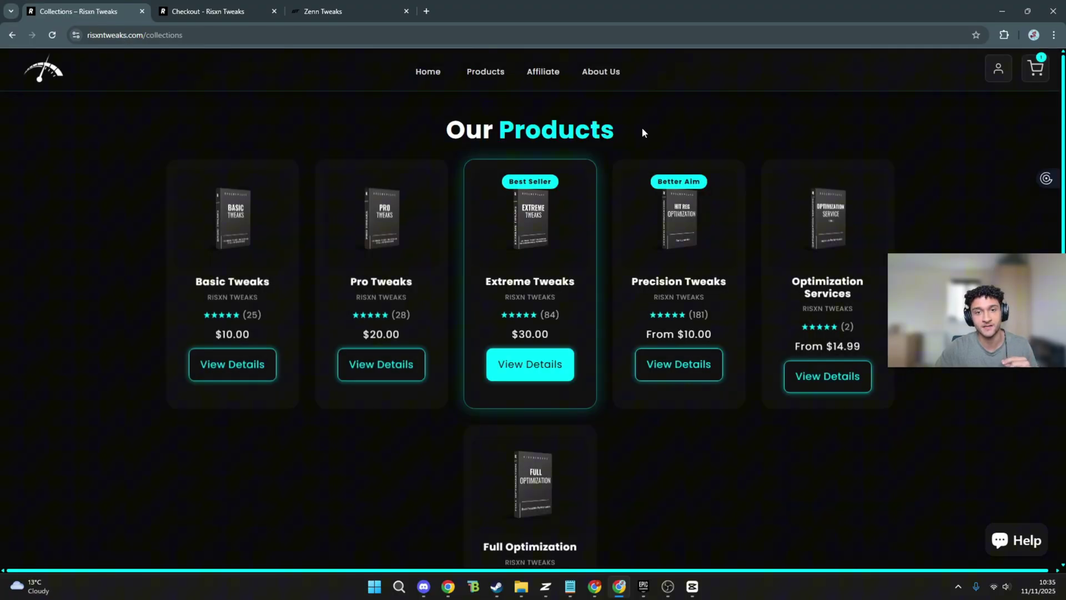
left_click_drag(487, 282, 567, 284)
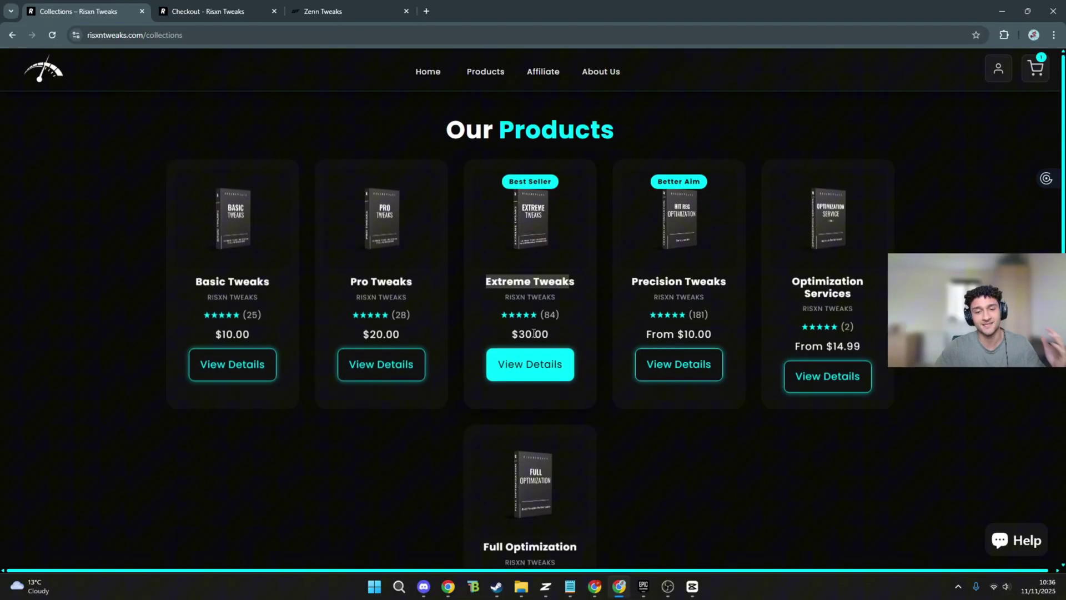
left_click(200, 12)
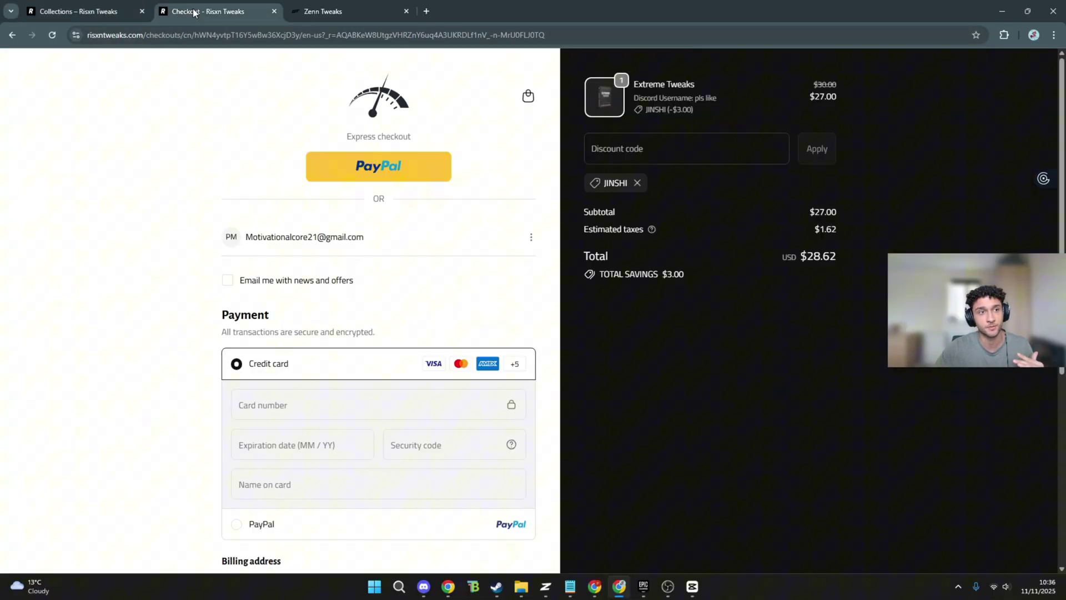
double_click(609, 183)
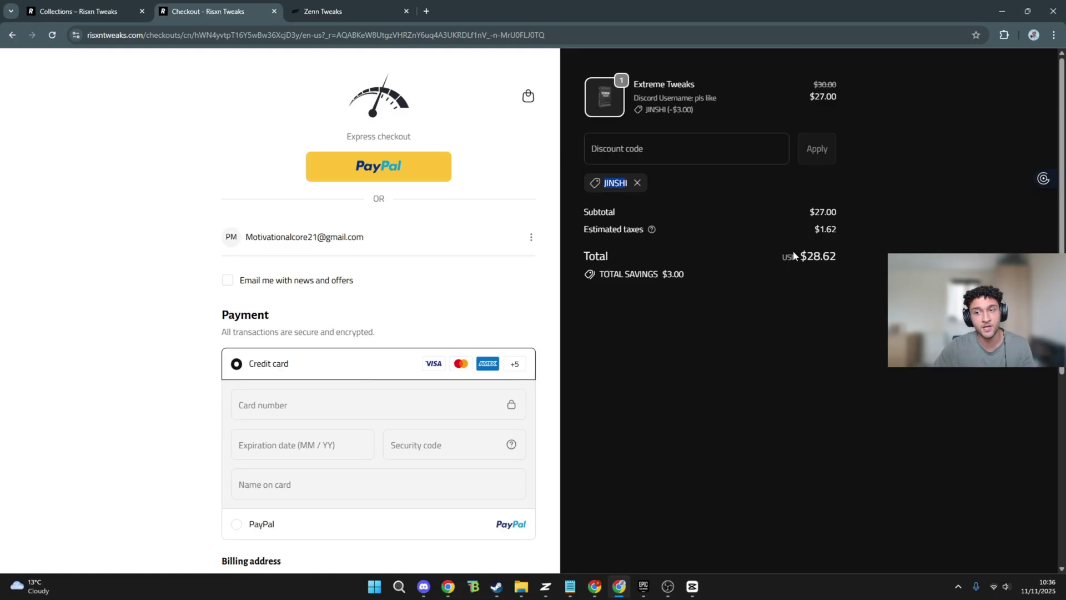
left_click(833, 258)
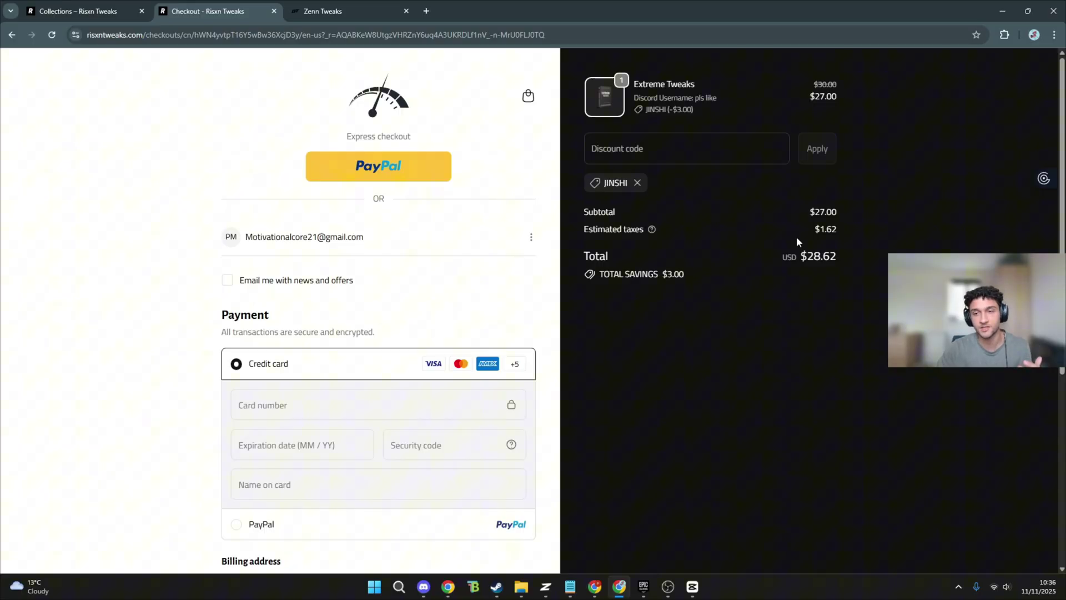
left_click(363, 6)
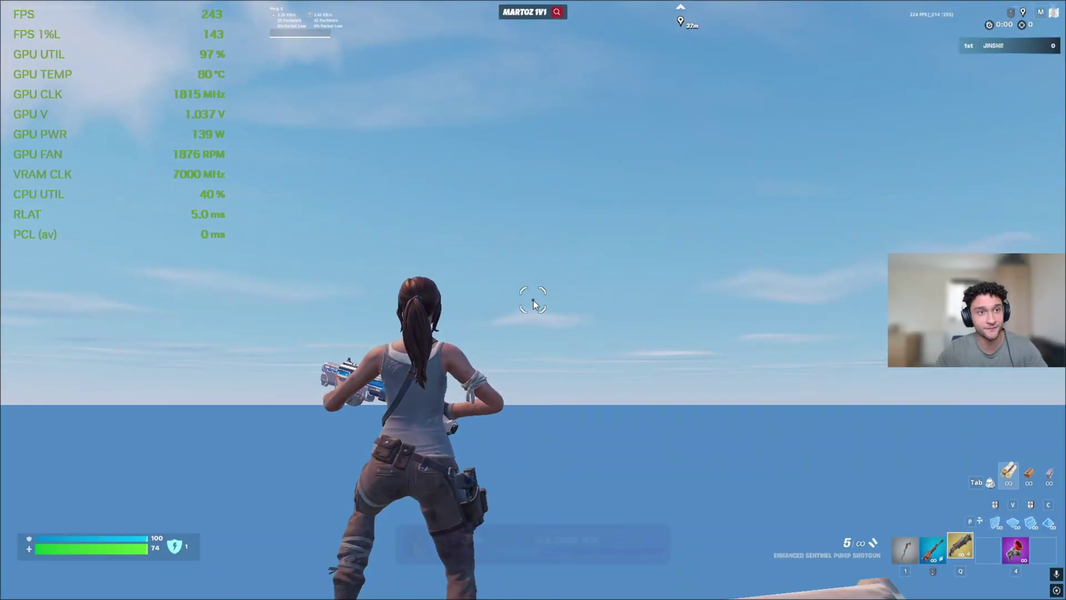
Step: Open Fortnite's in-game menu and go to its video settings
key("Escape")
left_click(731, 443)
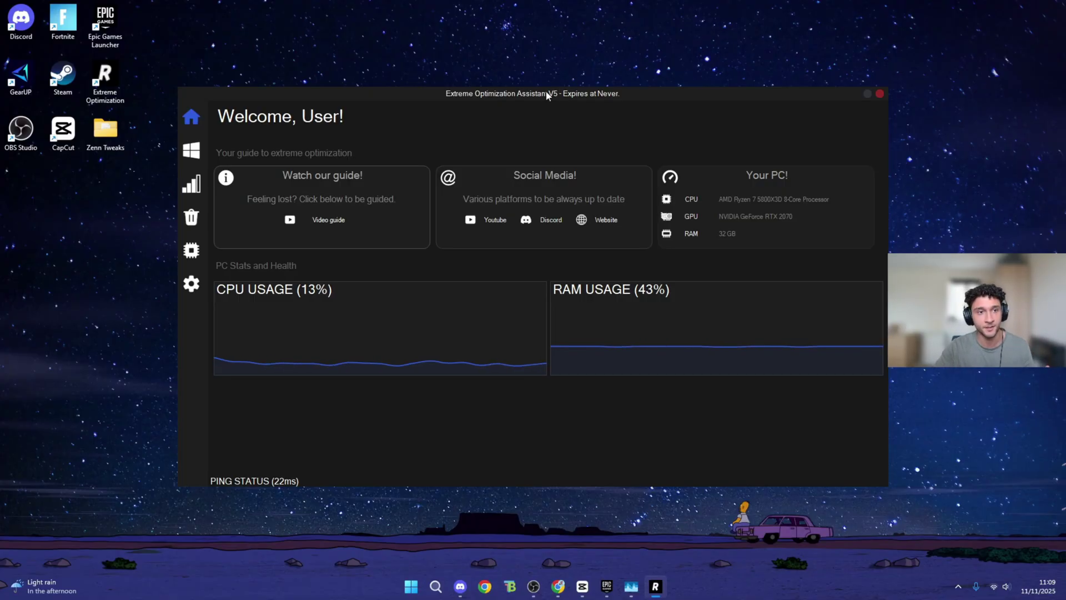
Step: View the Home PC-stats page (13% CPU, 43% RAM) and the Windows Optimization page
left_click(191, 118)
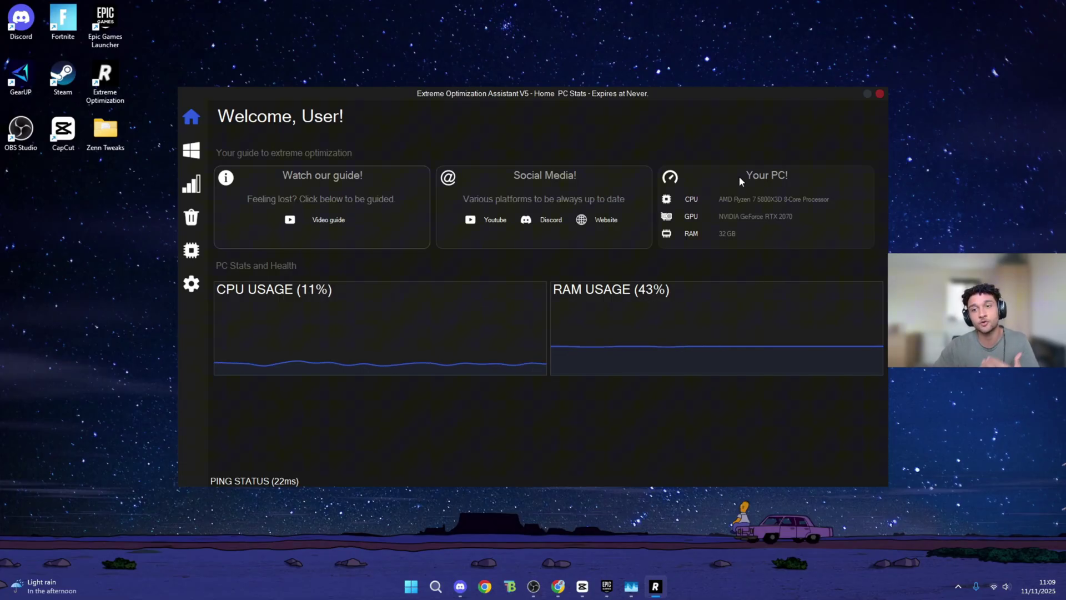
mouse_move(189, 165)
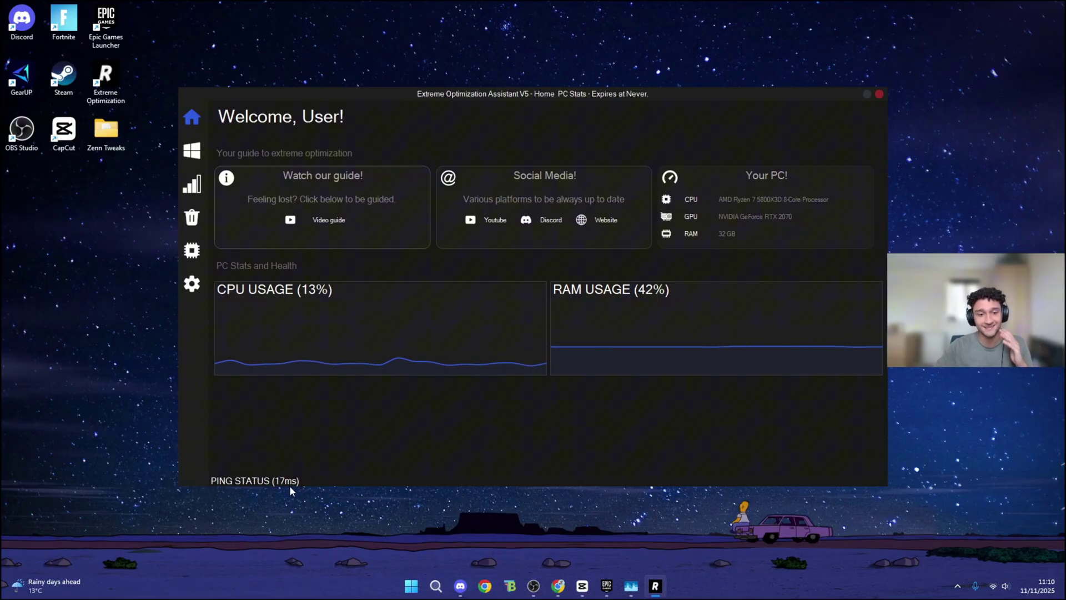
left_click(207, 151)
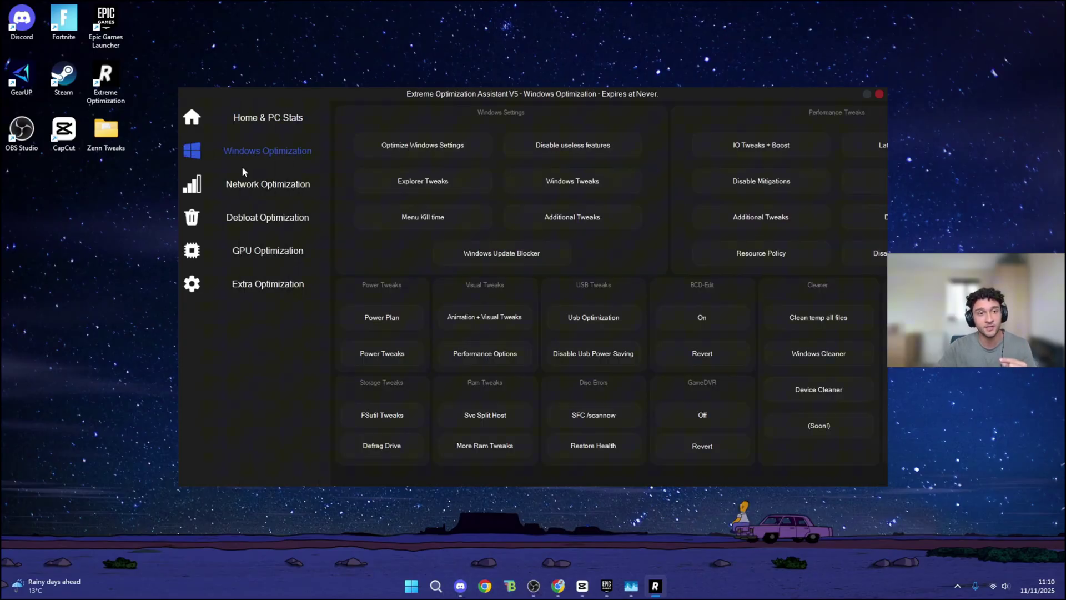
Step: Browse the Network, Debloat, GPU and Extra Optimization pages, then minimize the assistant
left_click(260, 188)
left_click(239, 220)
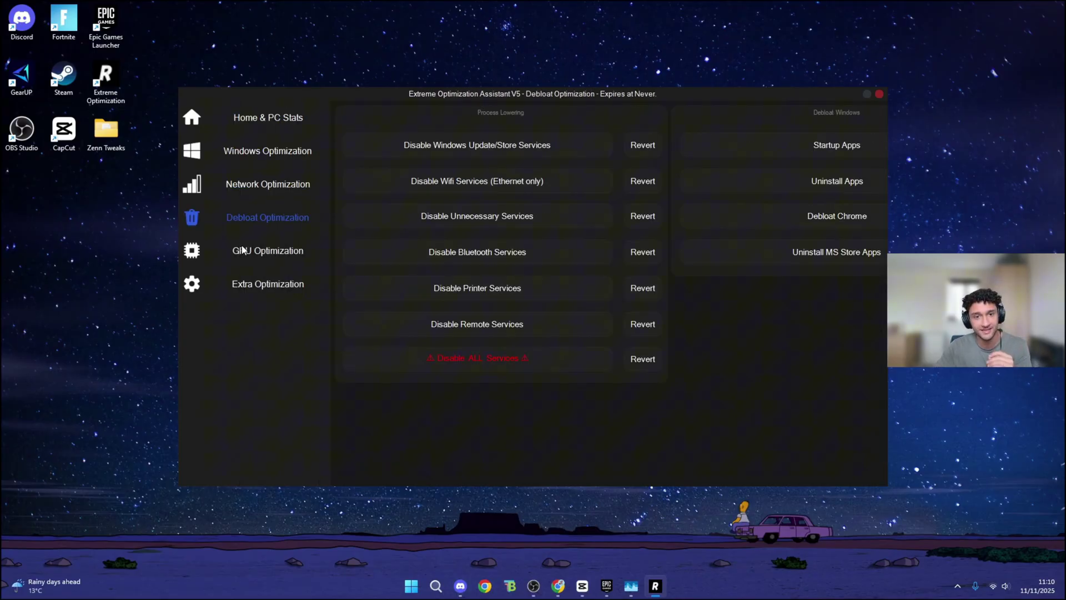
left_click(243, 250)
left_click(259, 292)
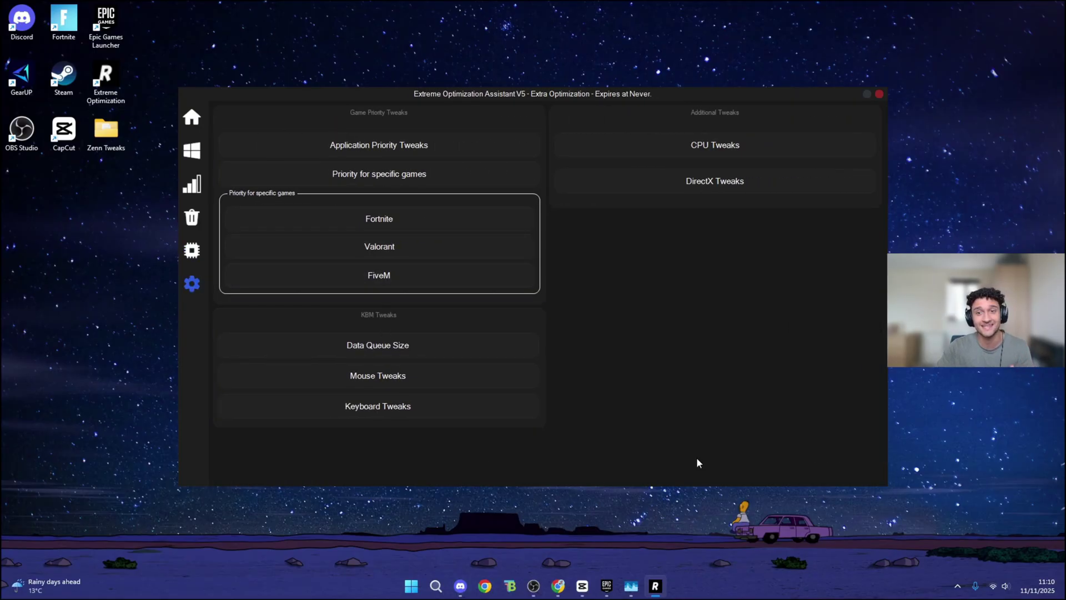
left_click(867, 94)
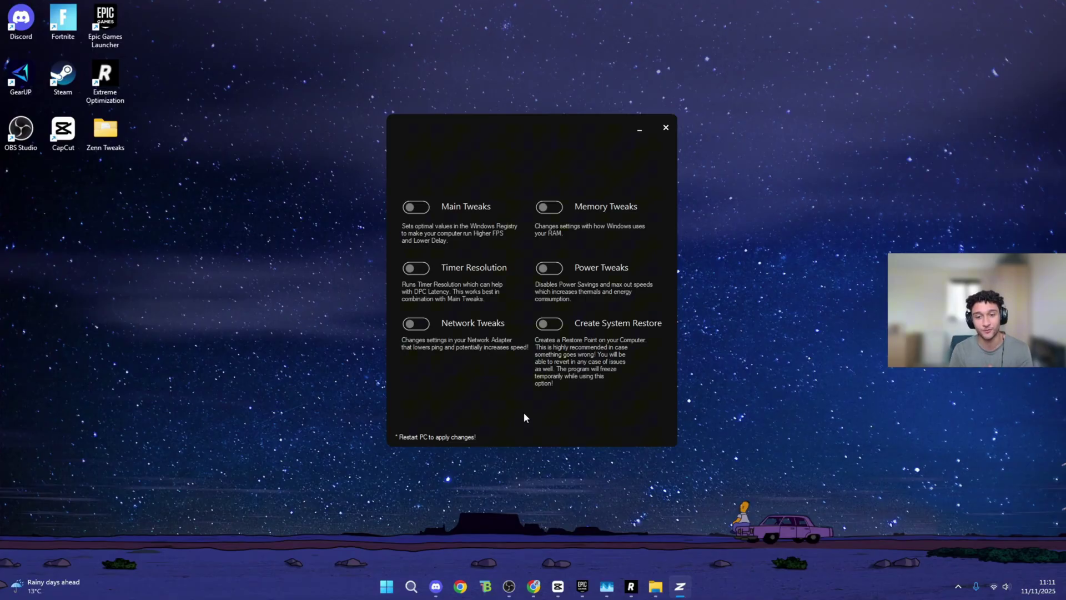
Step: Switch between the optimization assistant and Zenn Tweaks, ending on Zenn Tweaks with six toggles off
left_click(631, 586)
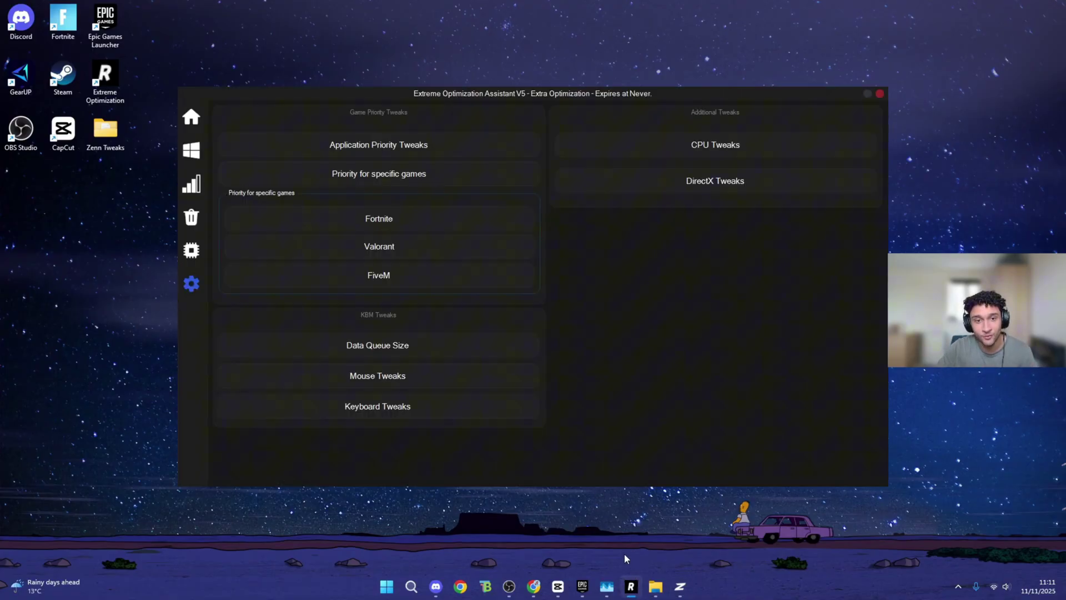
left_click(867, 95)
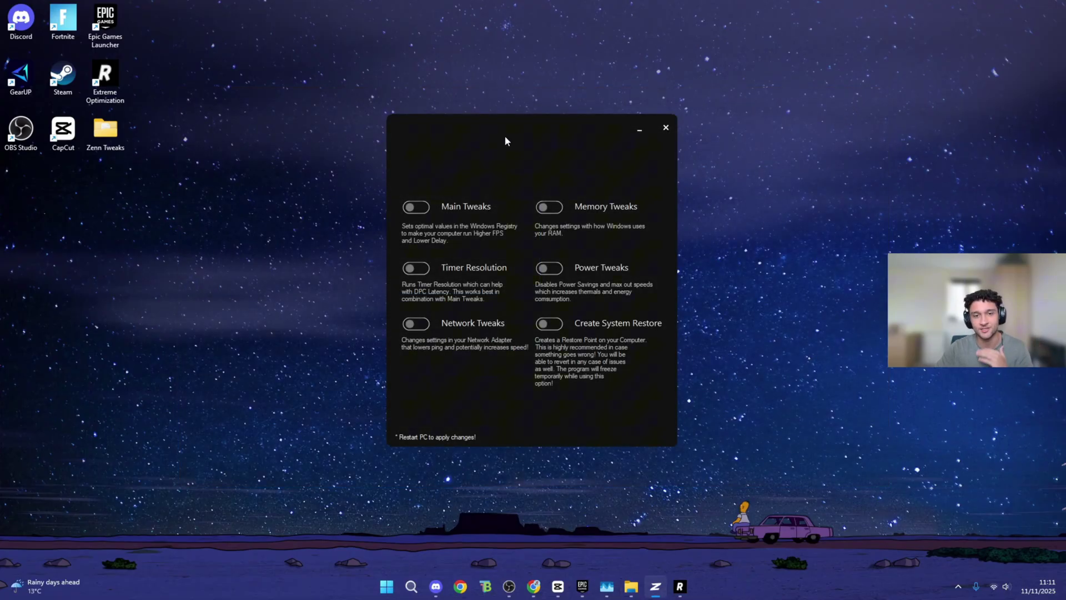
left_click(680, 587)
mouse_move(217, 154)
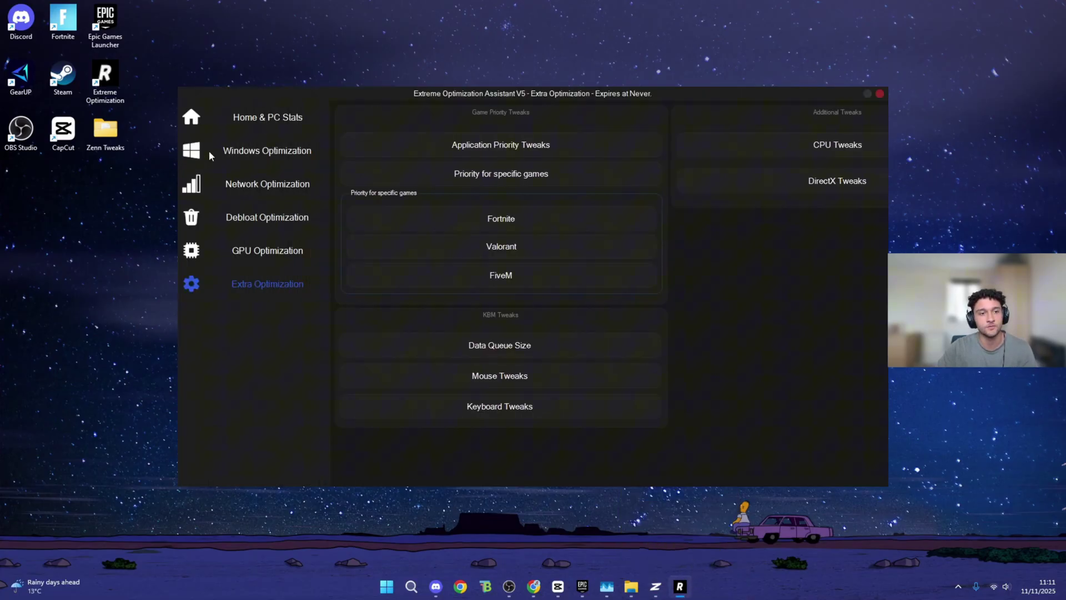
left_click(867, 95)
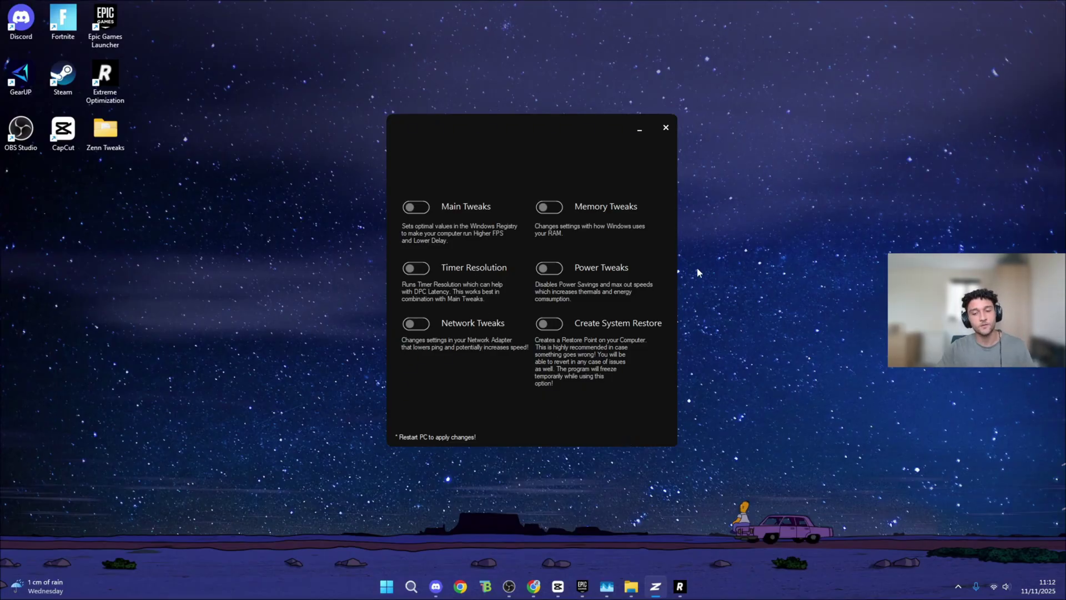
left_click(680, 587)
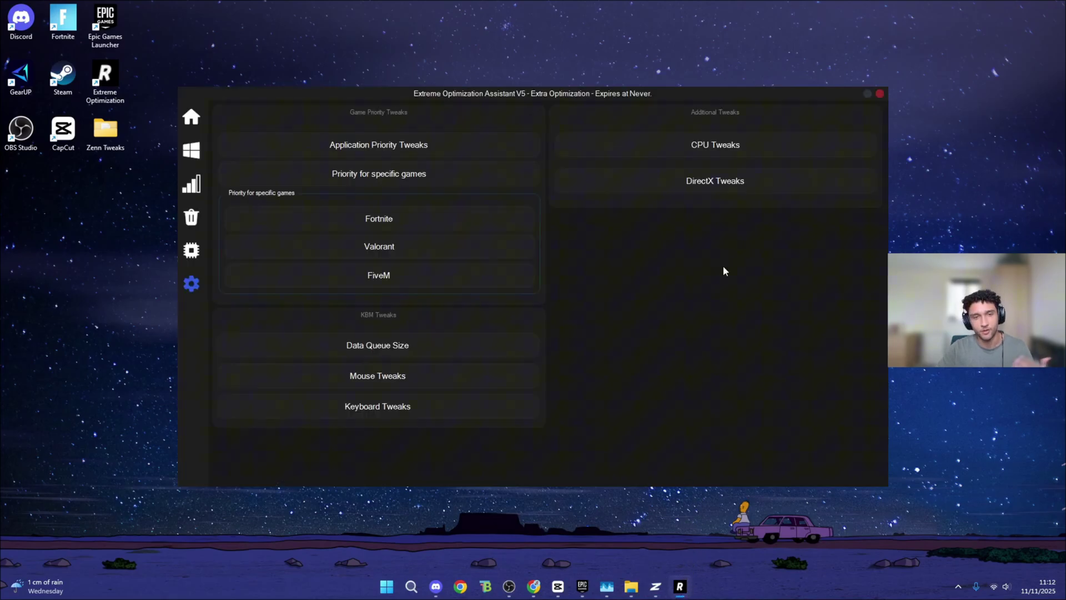
left_click(869, 94)
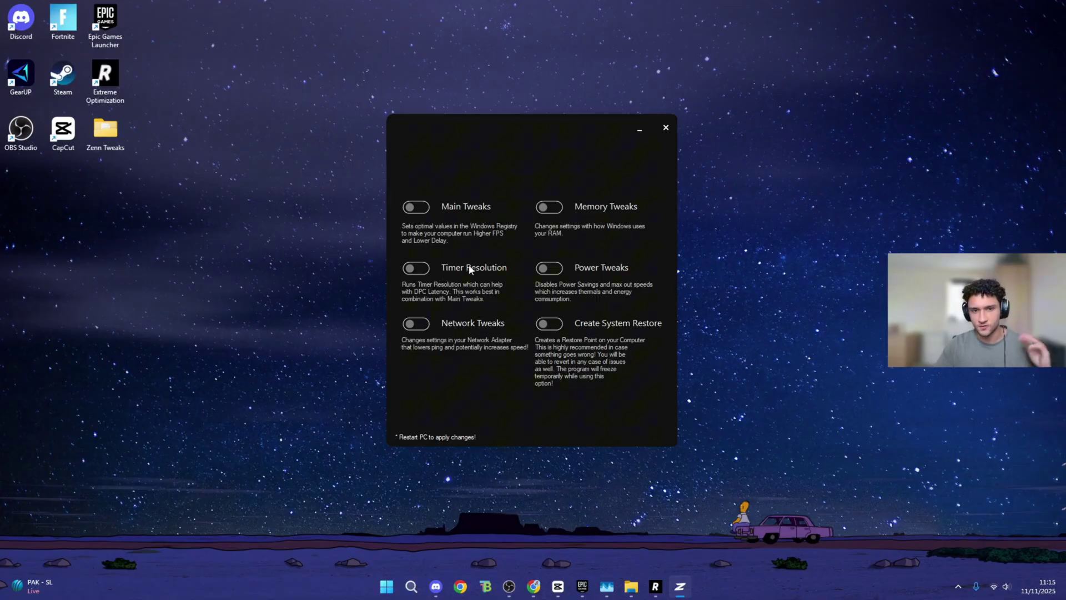
Step: Turn on Main, Memory, Timer Resolution, Power and Network Tweaks, dismissing each result message
left_click(416, 209)
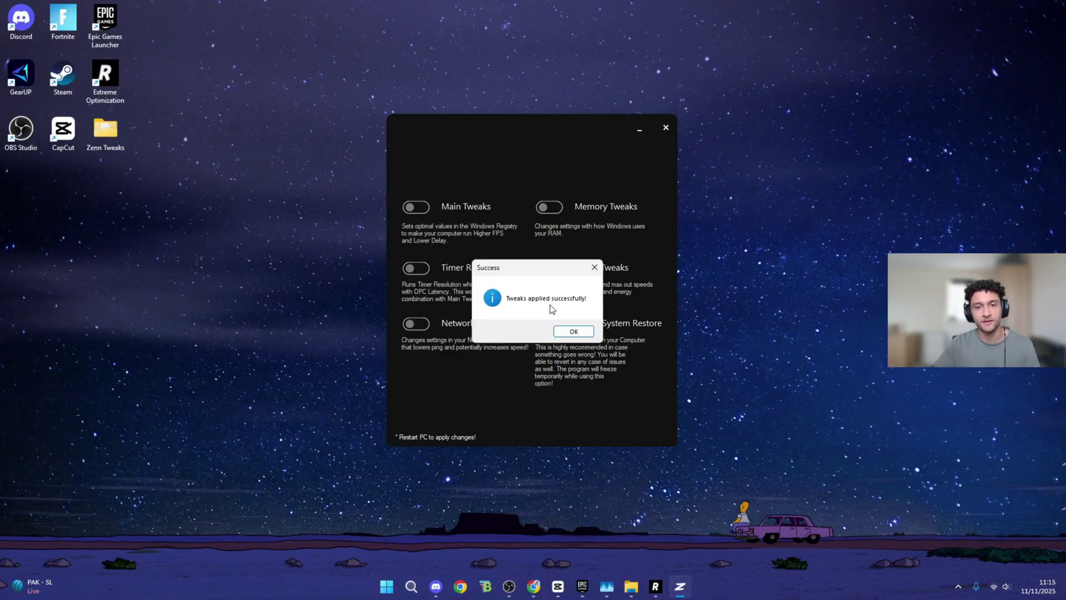
left_click(574, 334)
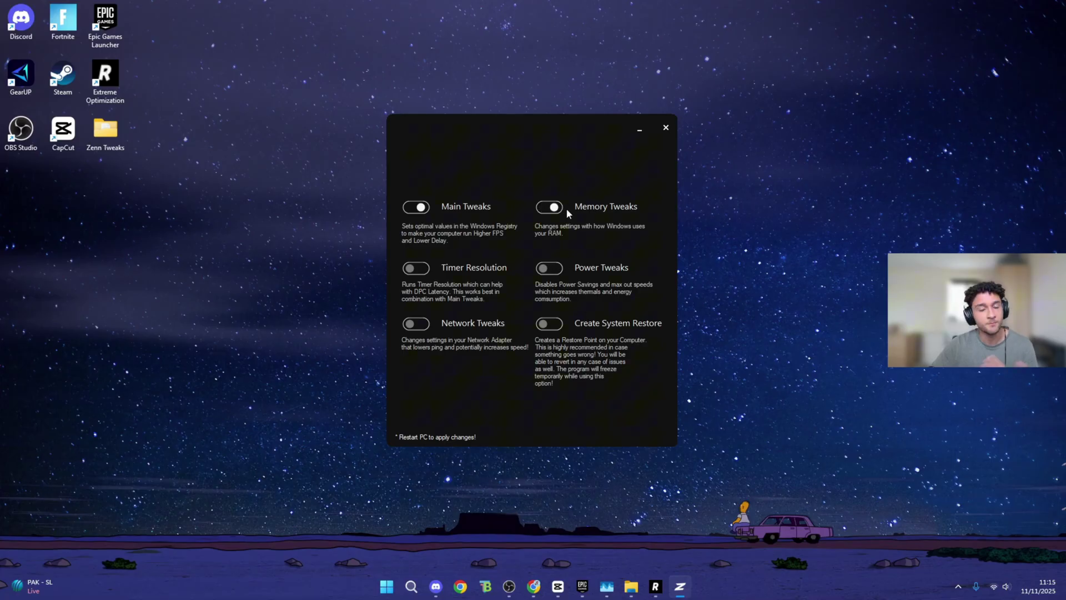
left_click(417, 269)
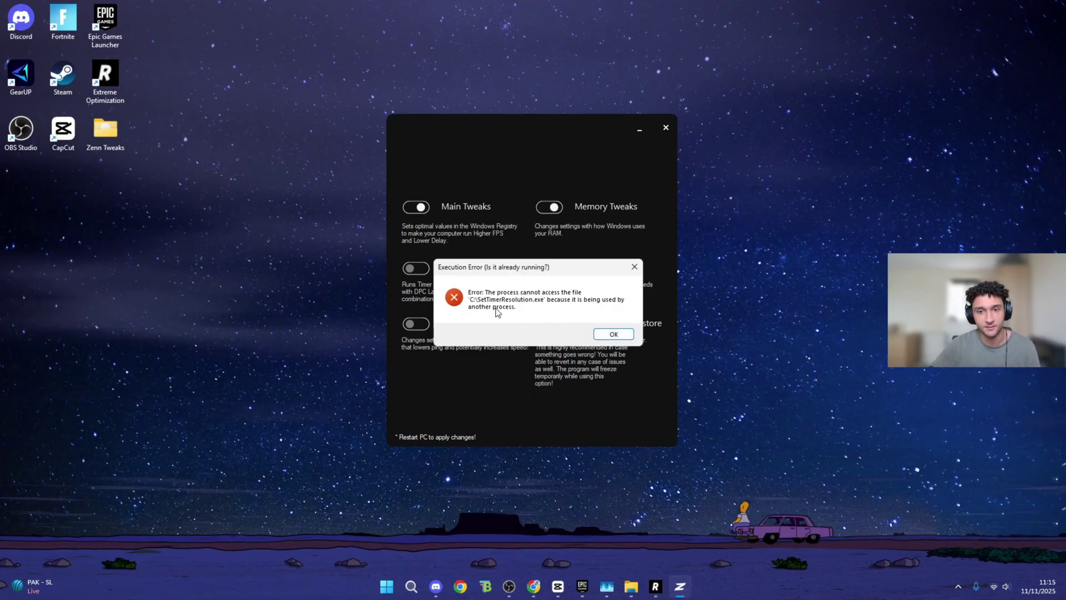
left_click(625, 339)
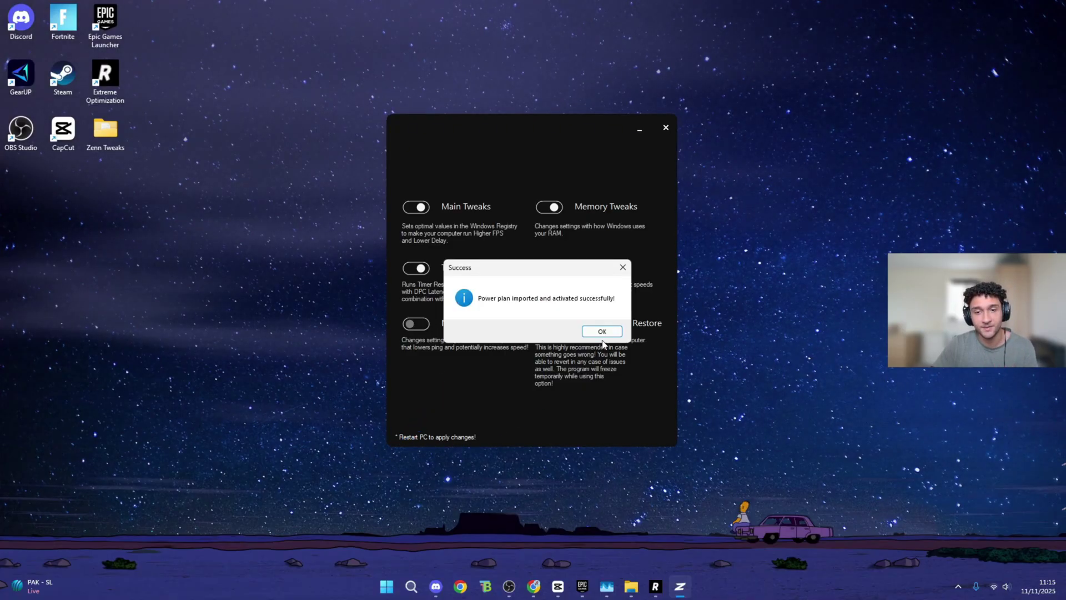
left_click(602, 332)
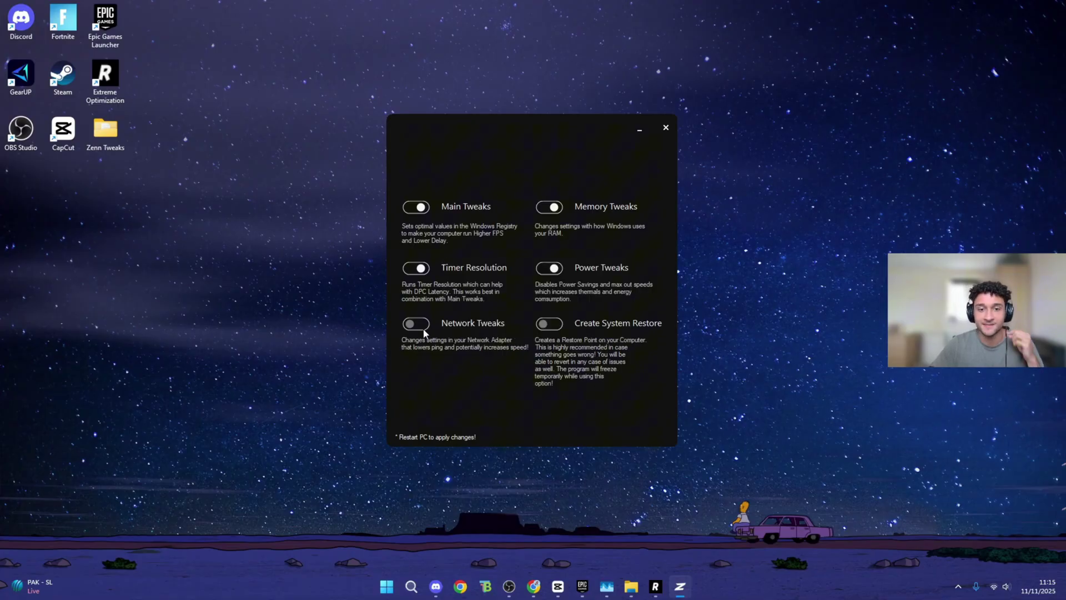
left_click(423, 326)
left_click(599, 334)
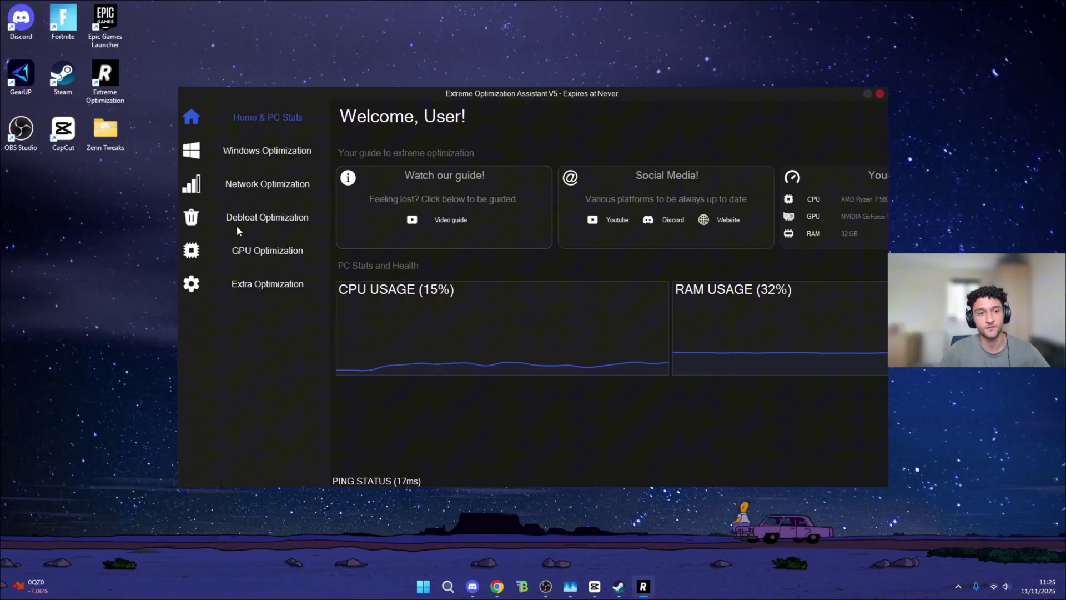
Step: Apply Optimize Windows Settings, Explorer Tweaks and Windows Tweaks under Windows Optimization
left_click(273, 155)
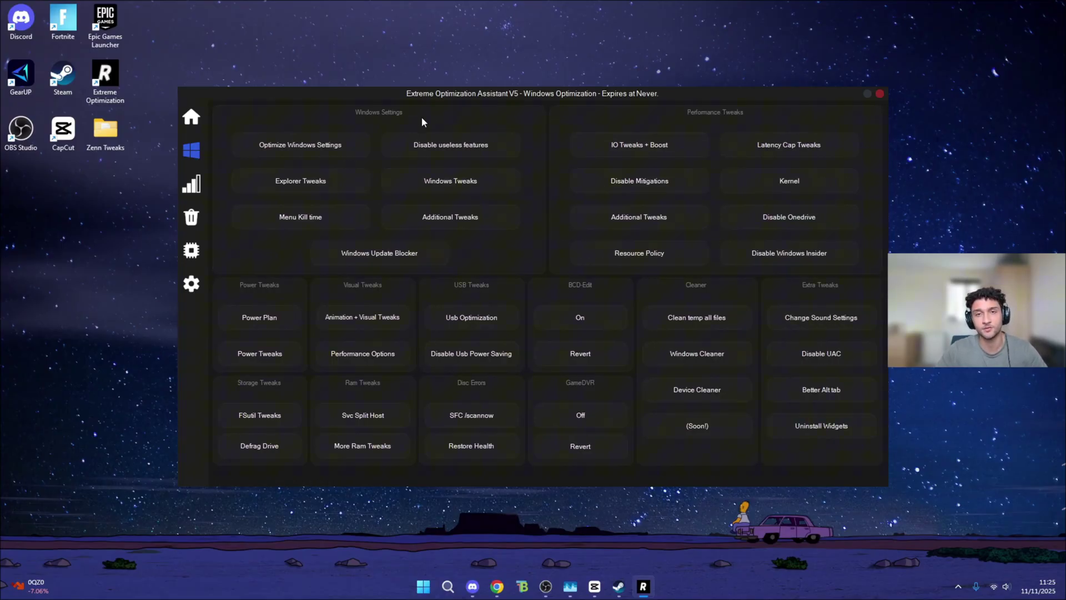
left_click(309, 146)
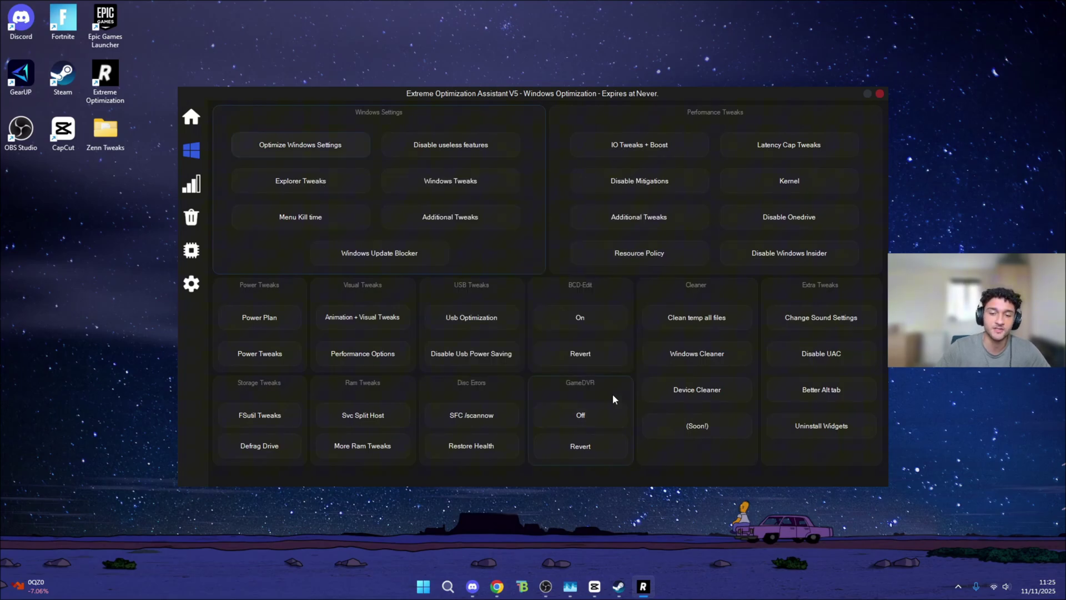
left_click(334, 179)
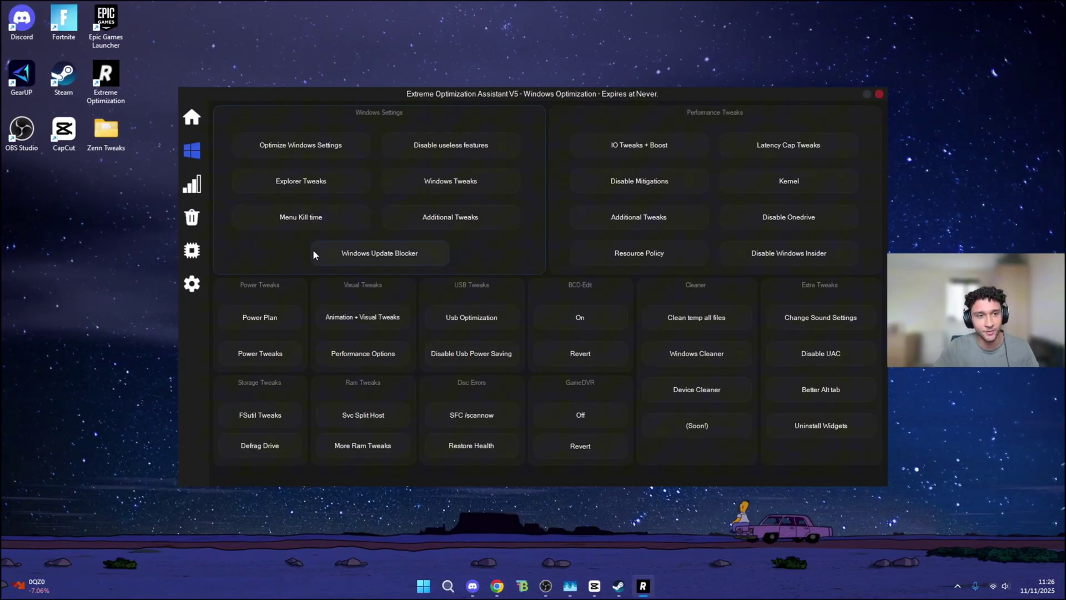
mouse_move(222, 186)
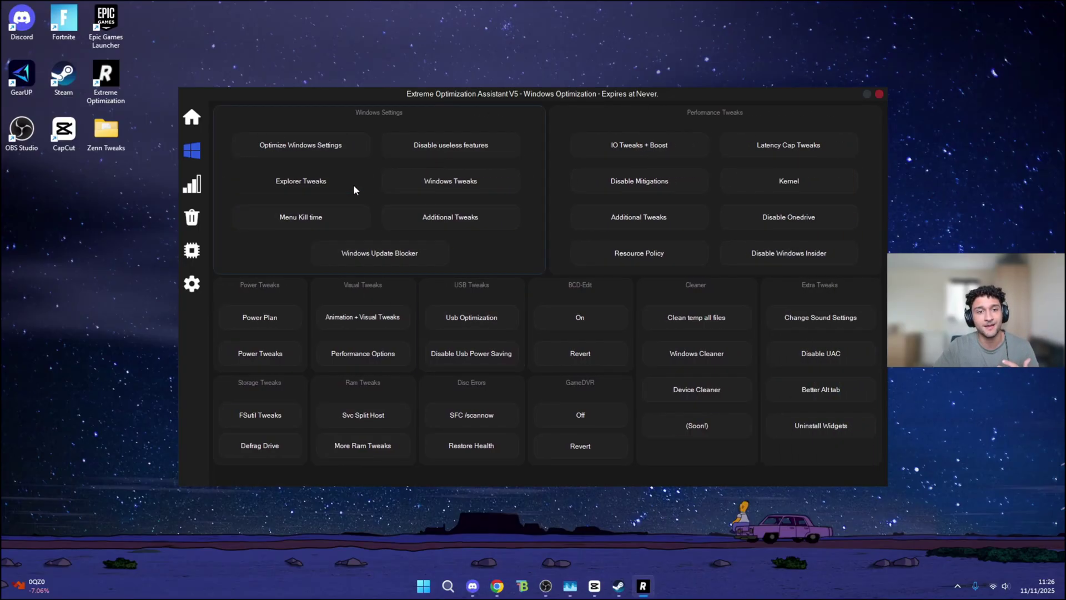
left_click(354, 185)
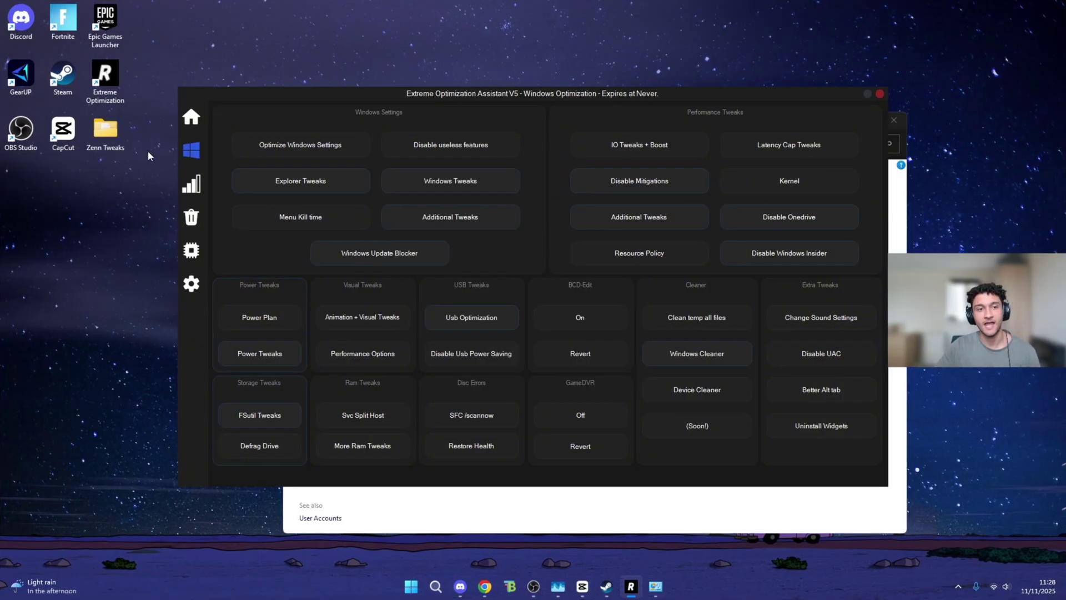
Step: Enable Netadapter Processor and disable Nagiles Algorithm, then move to Debloat Optimization
mouse_move(272, 168)
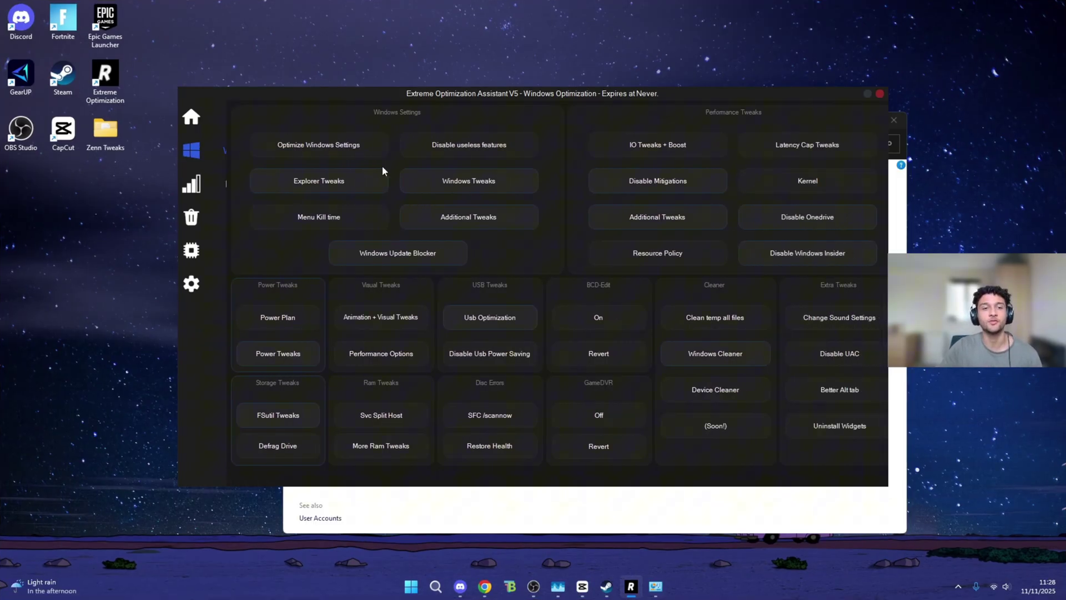
left_click(281, 186)
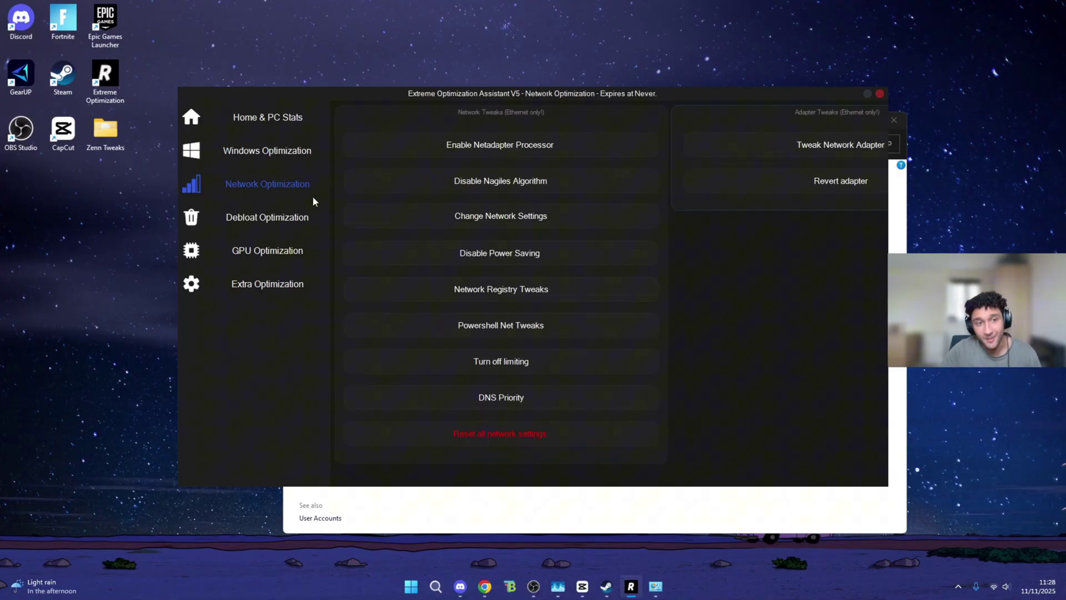
left_click(408, 149)
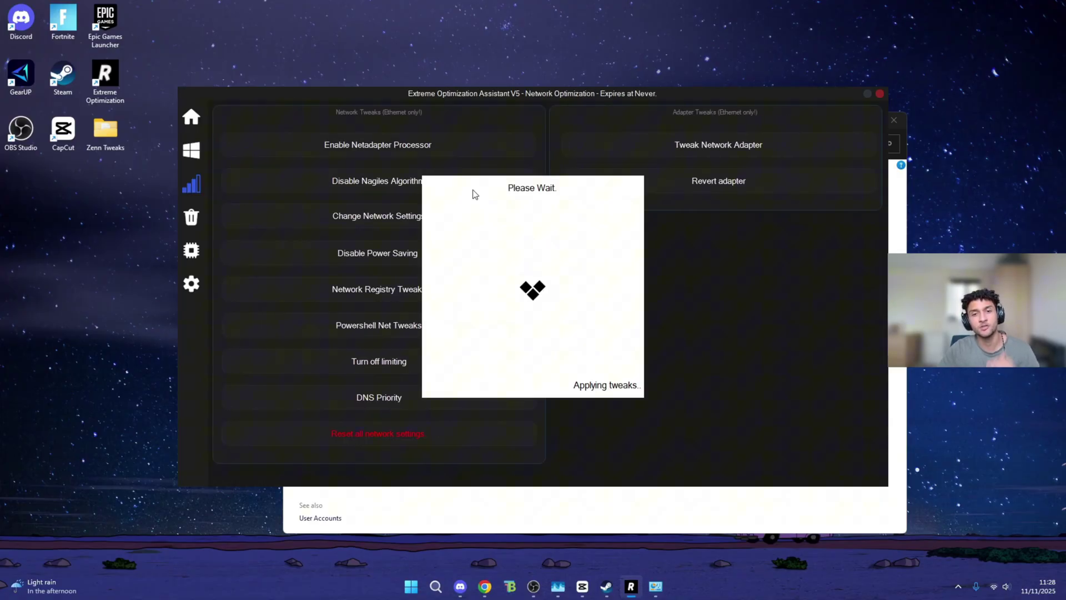
left_click(407, 184)
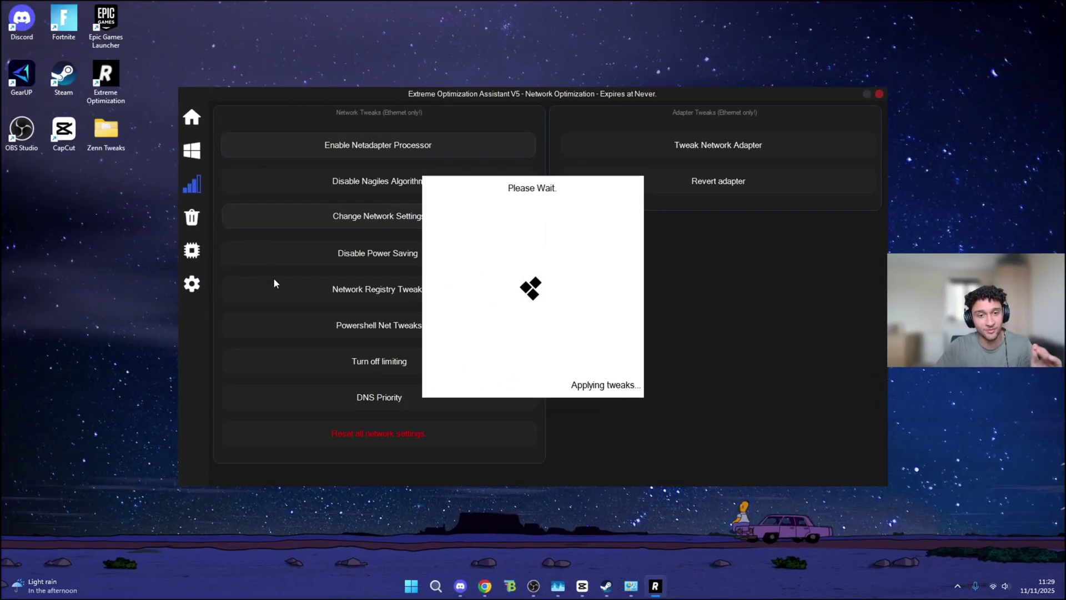
mouse_move(197, 187)
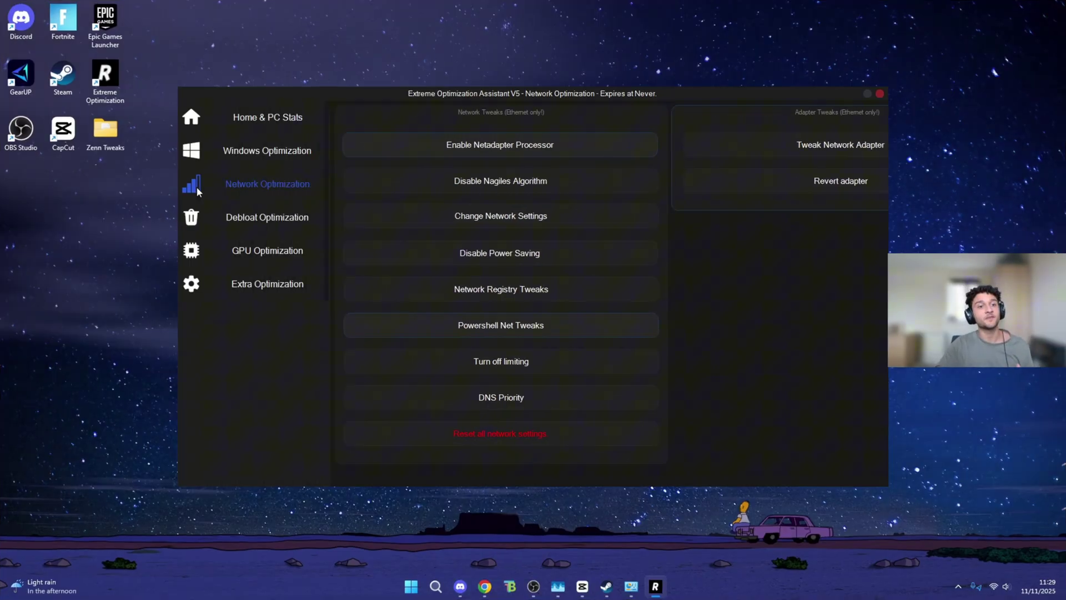
left_click(254, 217)
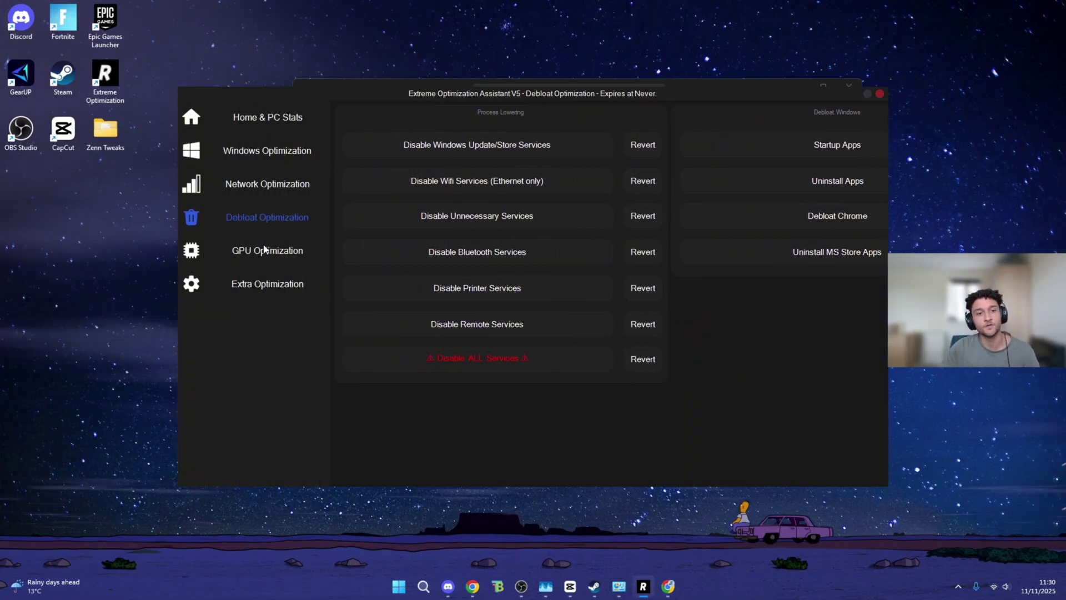
Step: Apply Disable P-State, HDCP, Power Gating and Disable All Preemptions under GPU Optimization
left_click(267, 249)
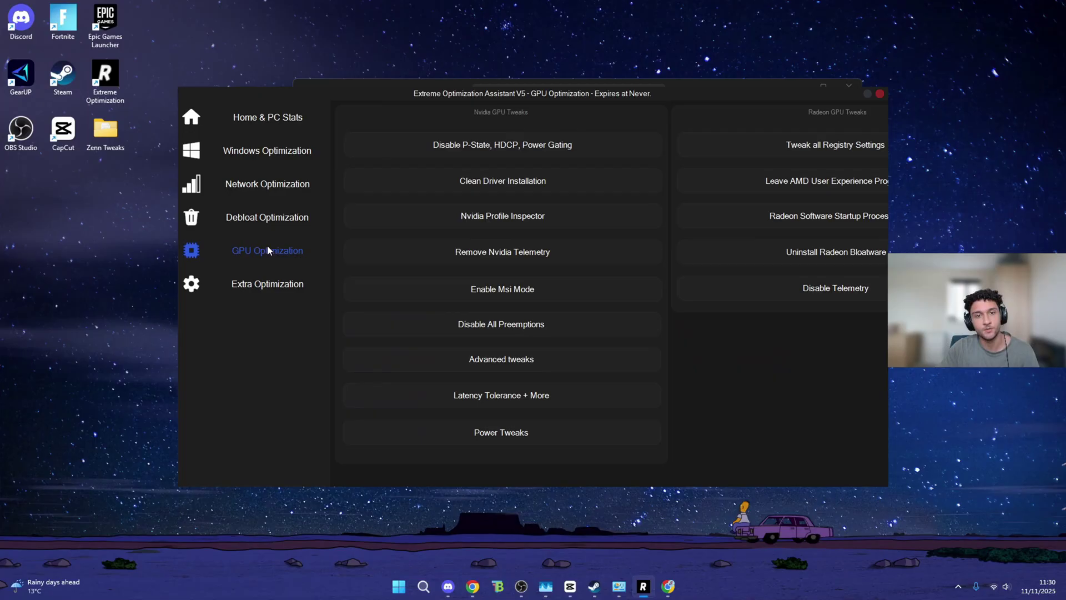
left_click(409, 151)
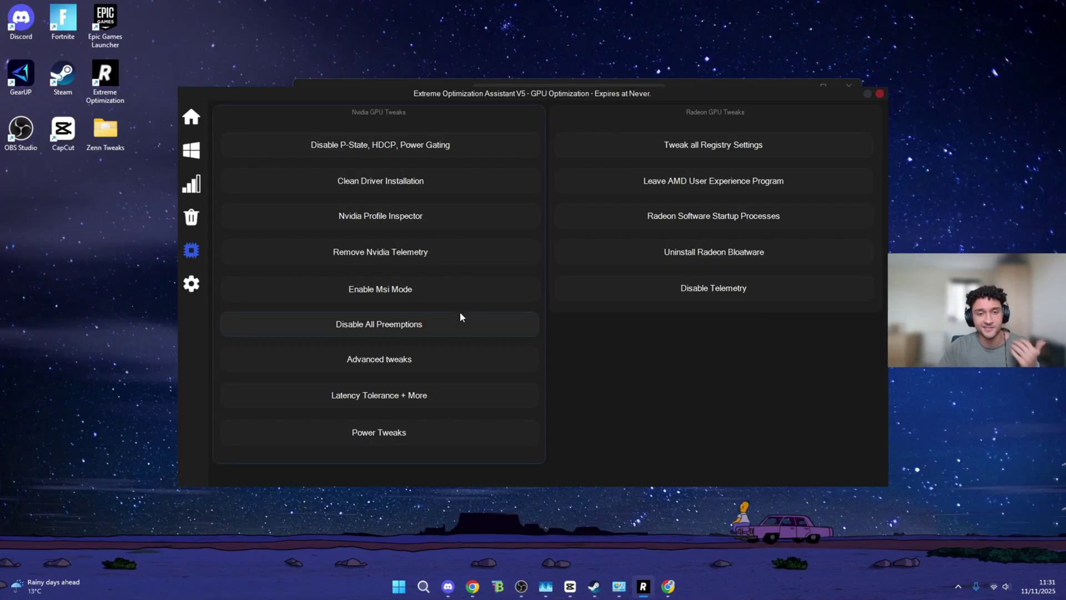
left_click(447, 323)
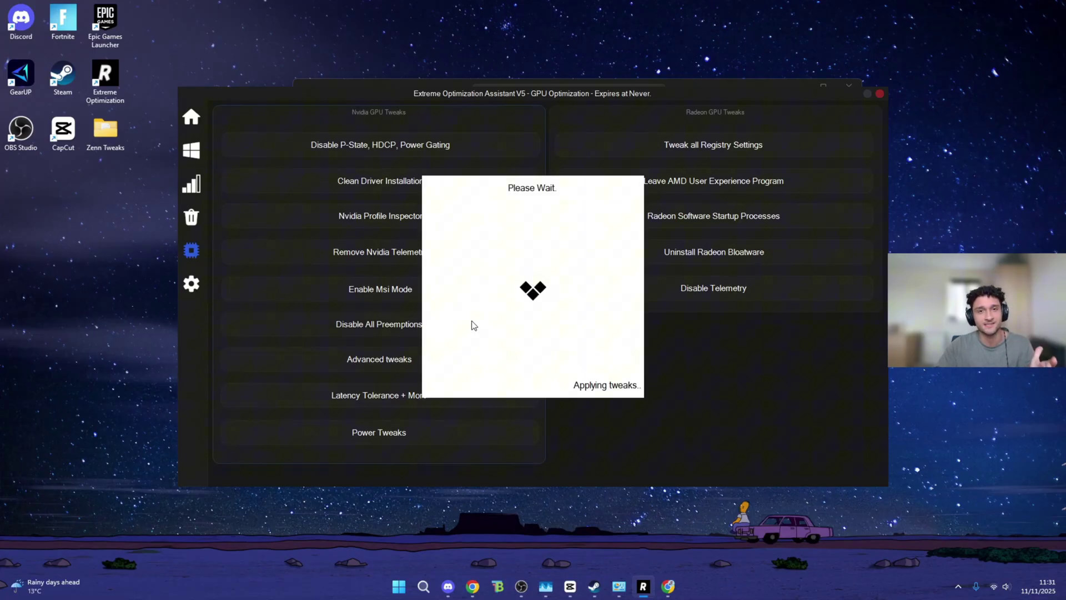
Step: Apply Application Priority Tweaks, specific-game priority and higher Fortnite process priority
mouse_move(202, 287)
left_click(242, 288)
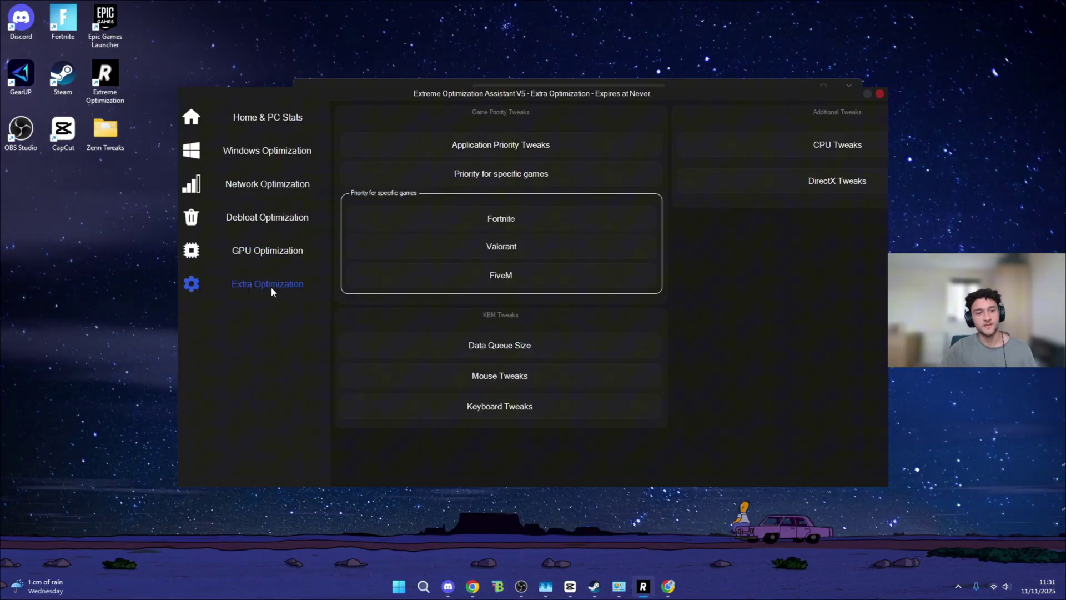
left_click(368, 152)
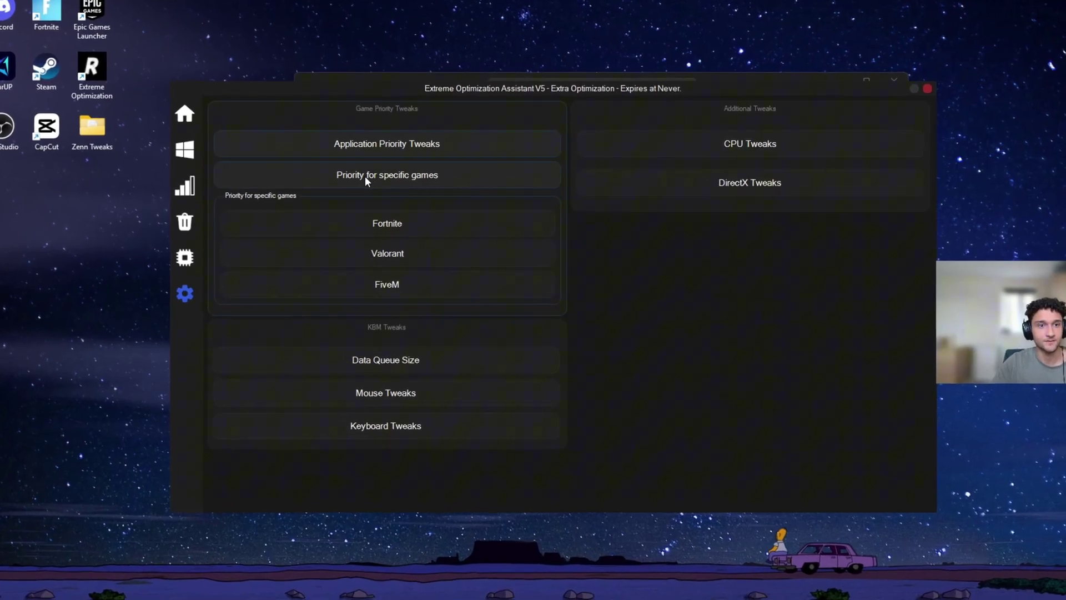
left_click(373, 175)
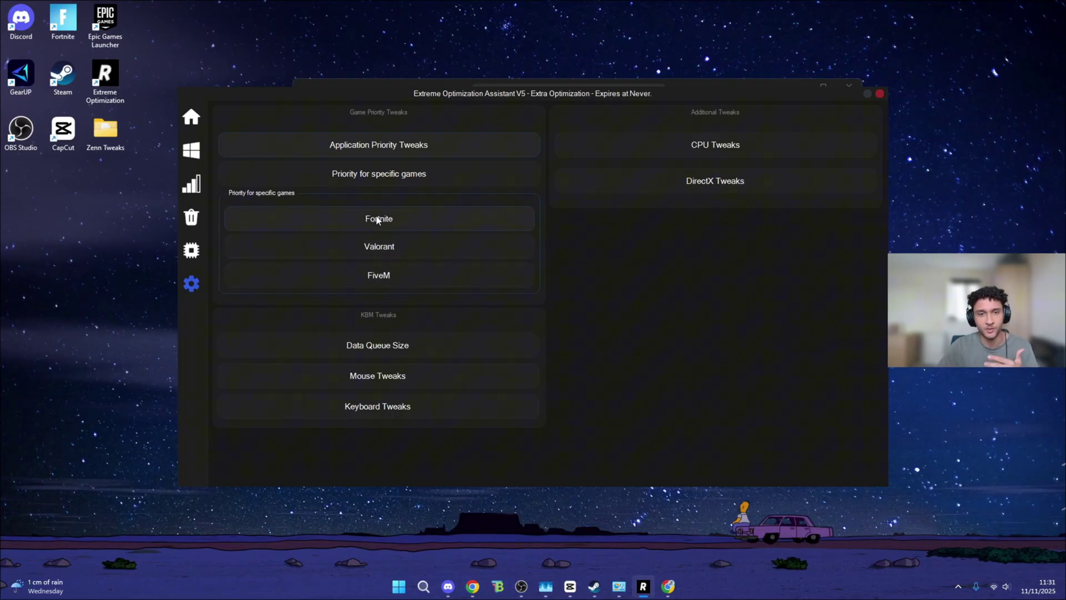
left_click(378, 220)
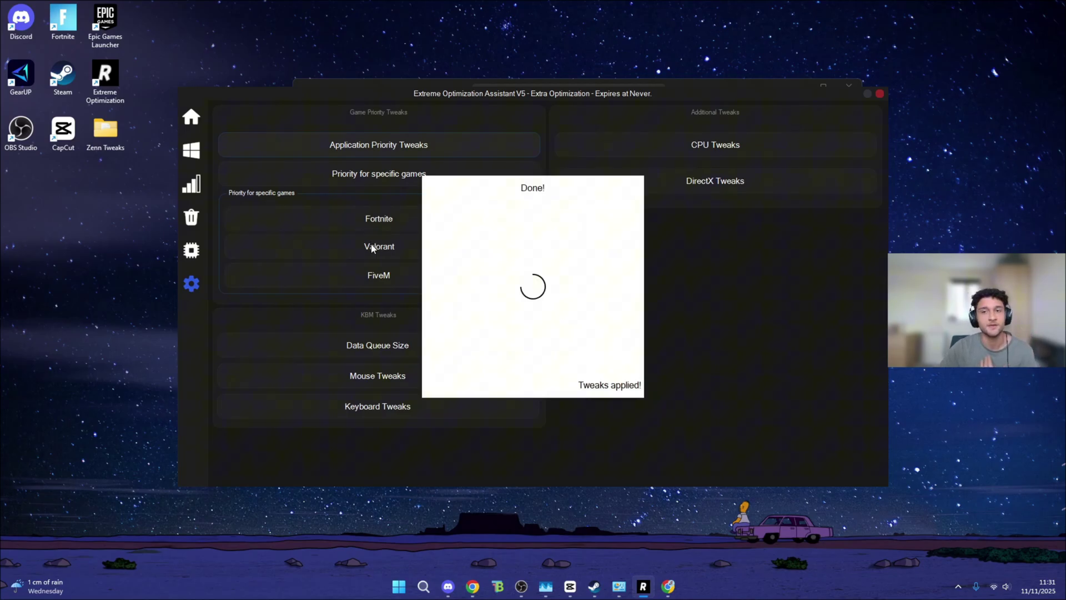
Step: Apply the CPU, DirectX, input data queue size, mouse and keyboard tweaks
left_click(703, 146)
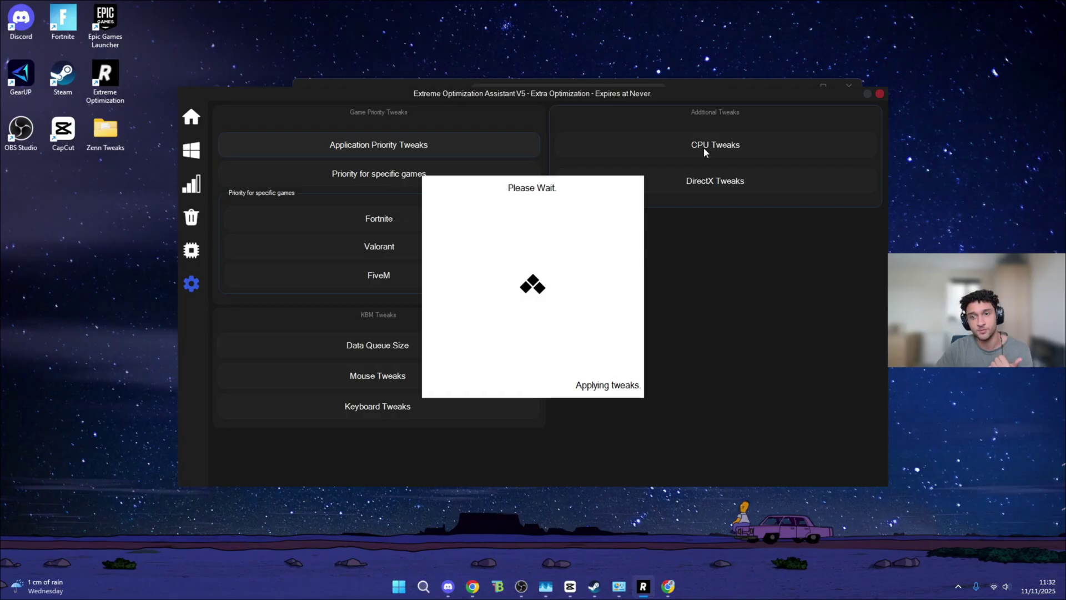
left_click(698, 184)
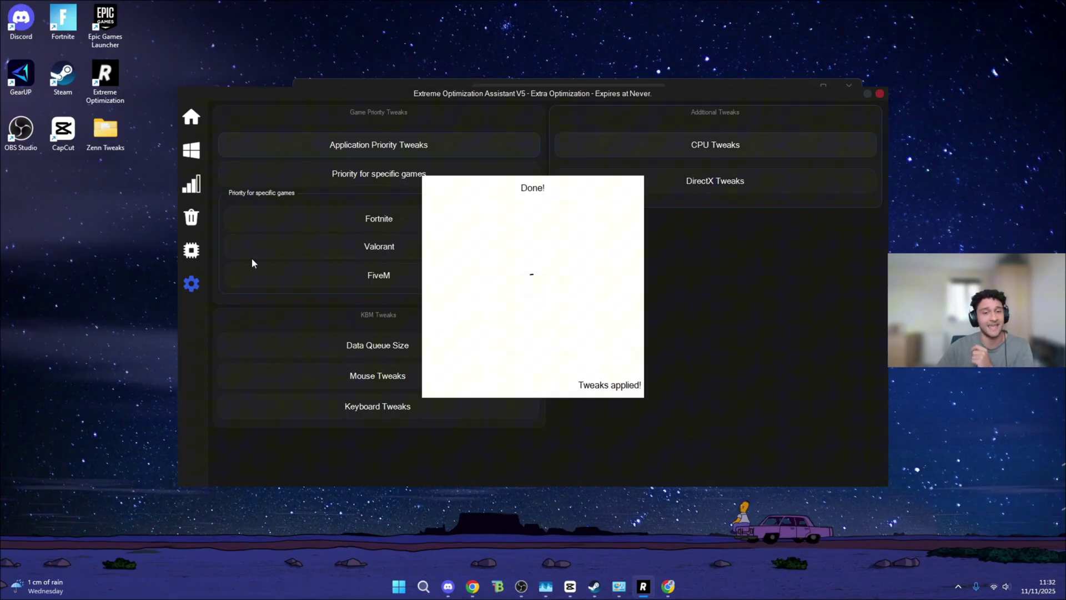
left_click(416, 345)
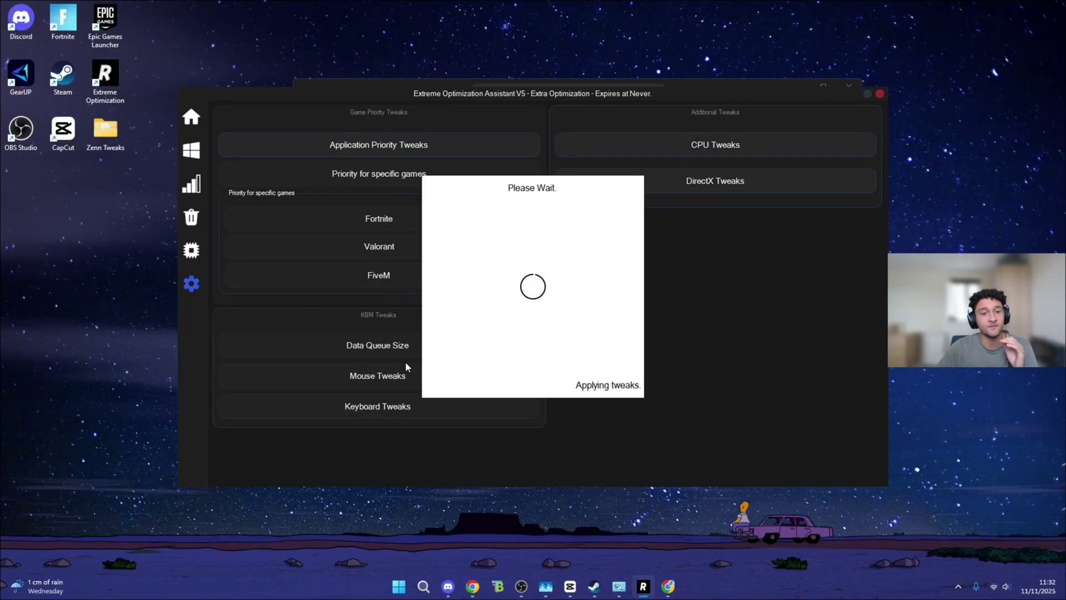
left_click(398, 378)
left_click(393, 409)
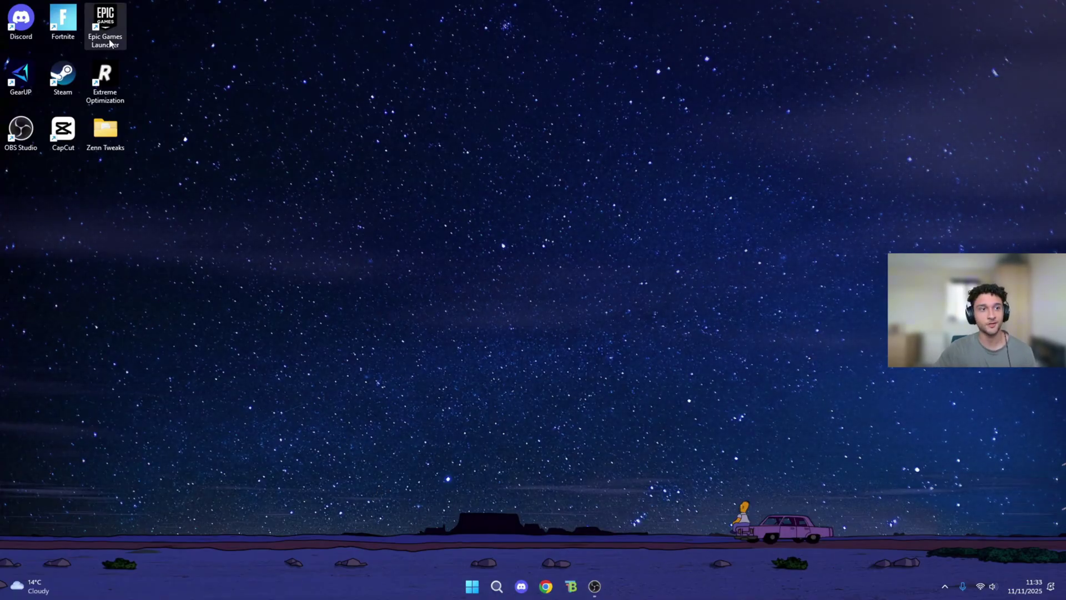
Step: Launch Fortnite and build ramps and walls on a creative map at roughly 400–530 FPS
left_click_drag(63, 19, 401, 130)
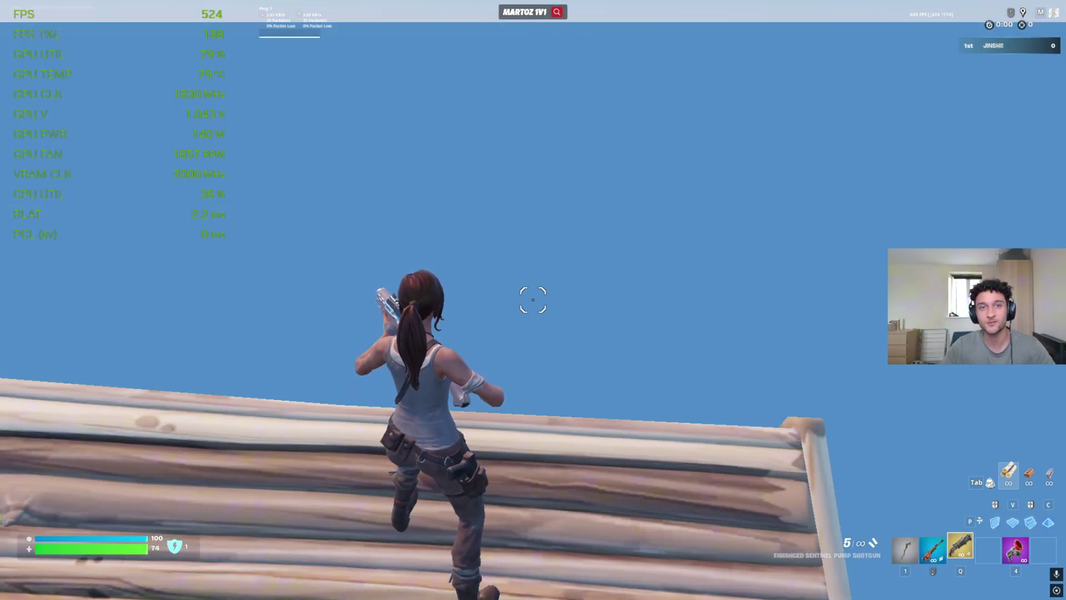
key("w")
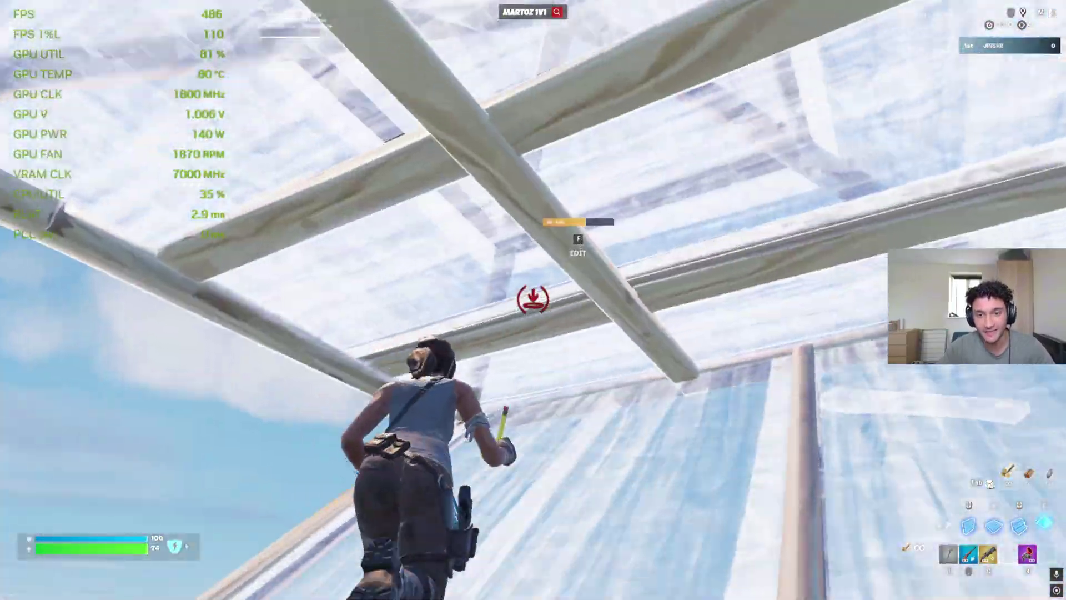
left_click(534, 300)
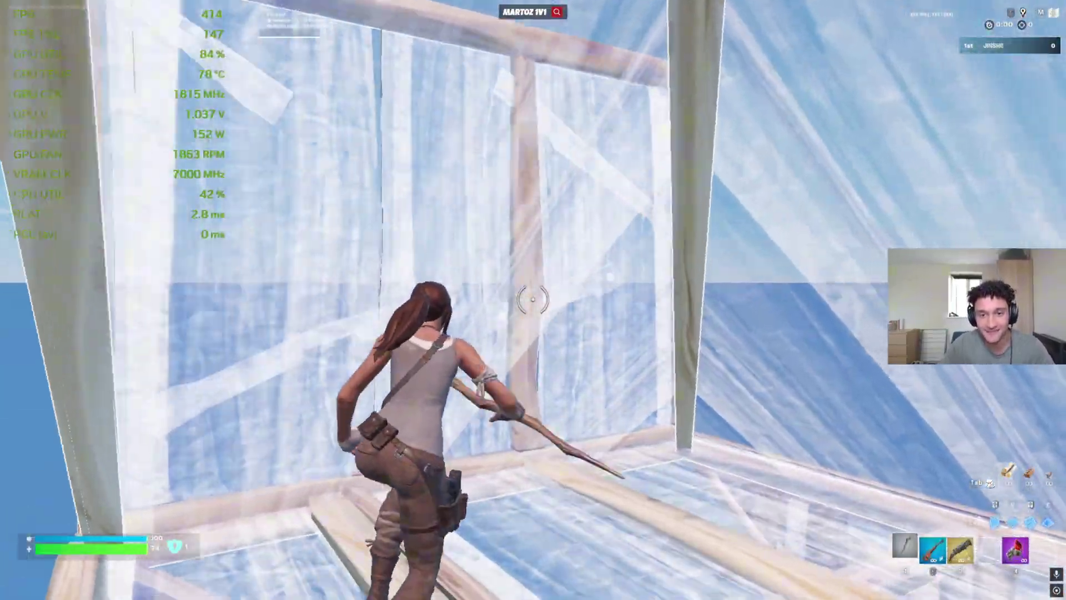
key("f")
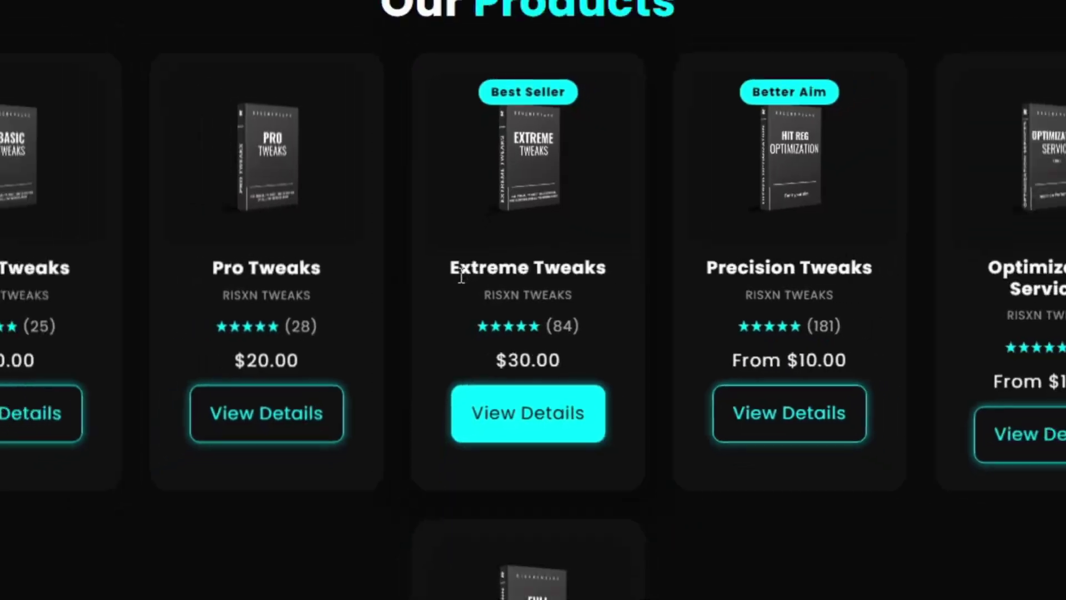
Step: Highlight the Extreme Tweaks ($30.00) title on the Risxn Tweaks Our Products page
left_click_drag(486, 279, 569, 284)
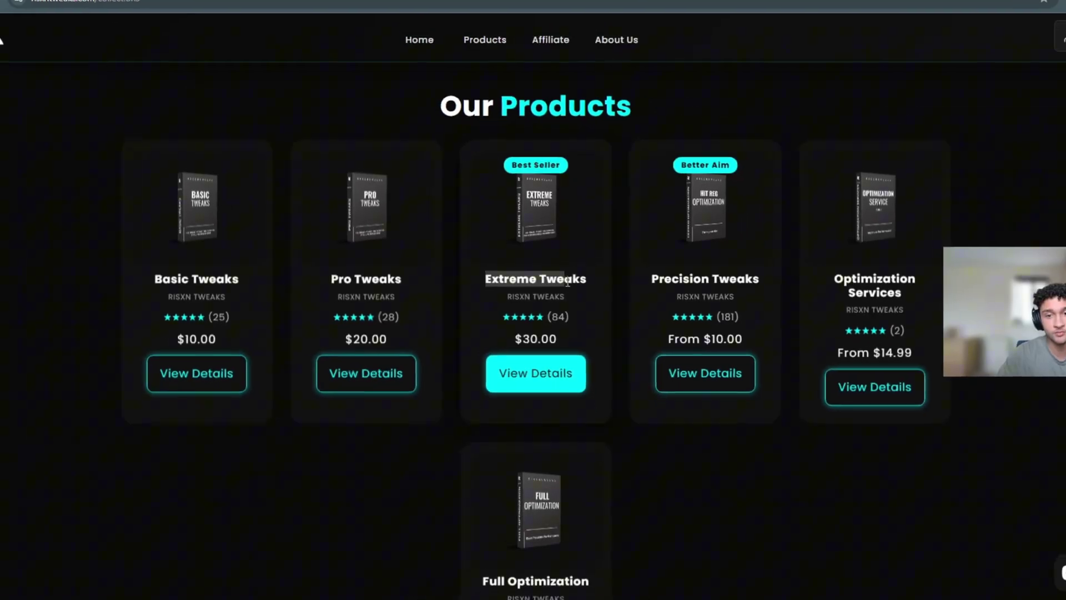